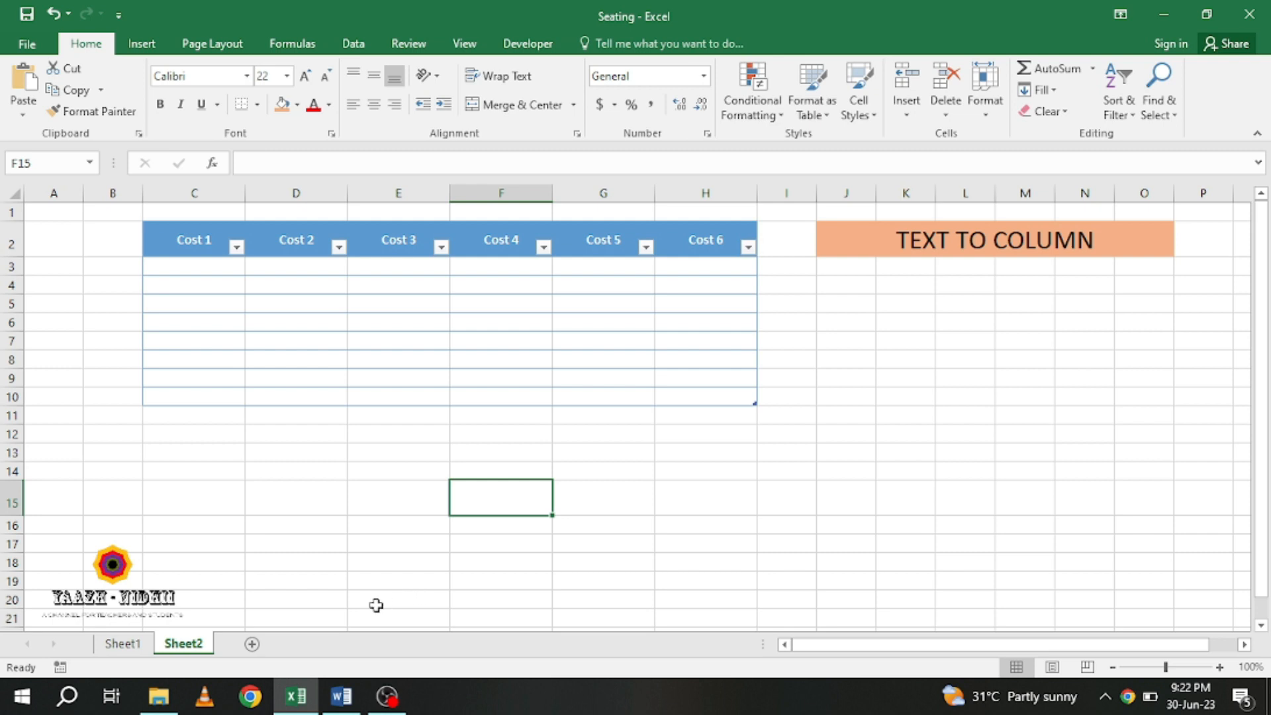
- Copy the sum 5000+350+2750+872+366+9422 from the Word document and paste it into cell F15 of the Excel sheet
{"action": "left_click", "coordinate": [341, 696]}
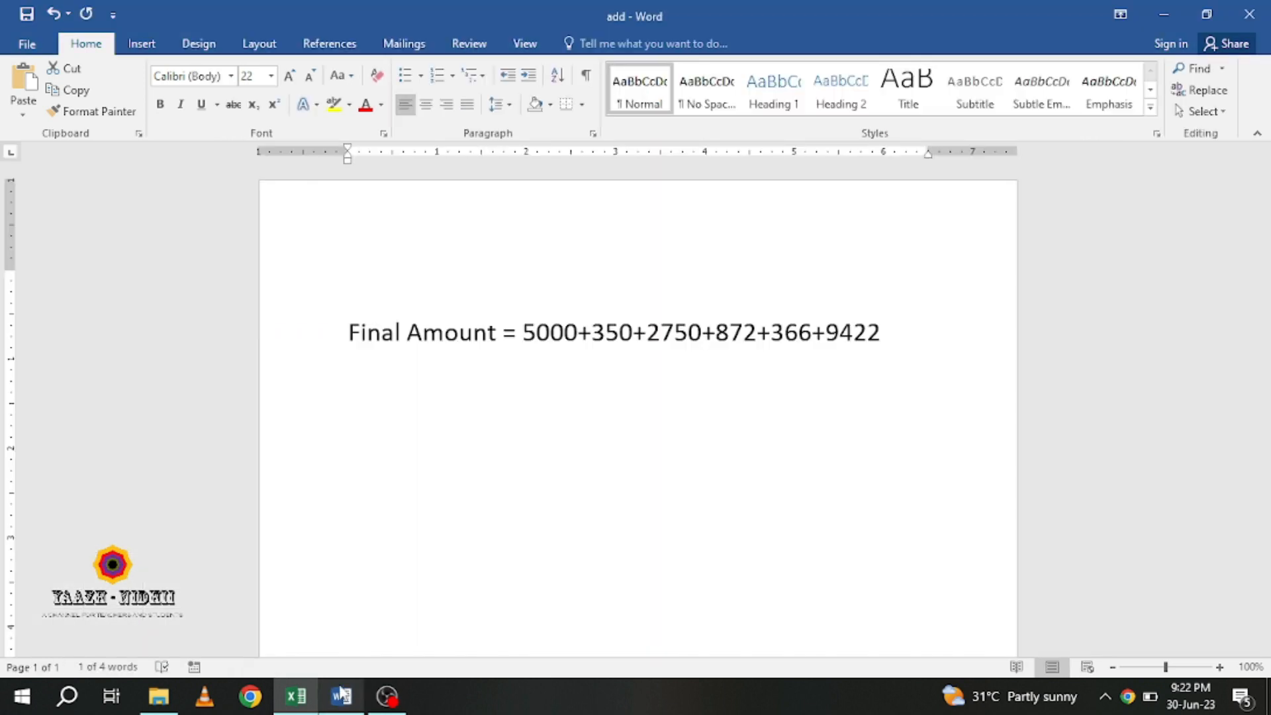
{"action": "left_click", "coordinate": [512, 494]}
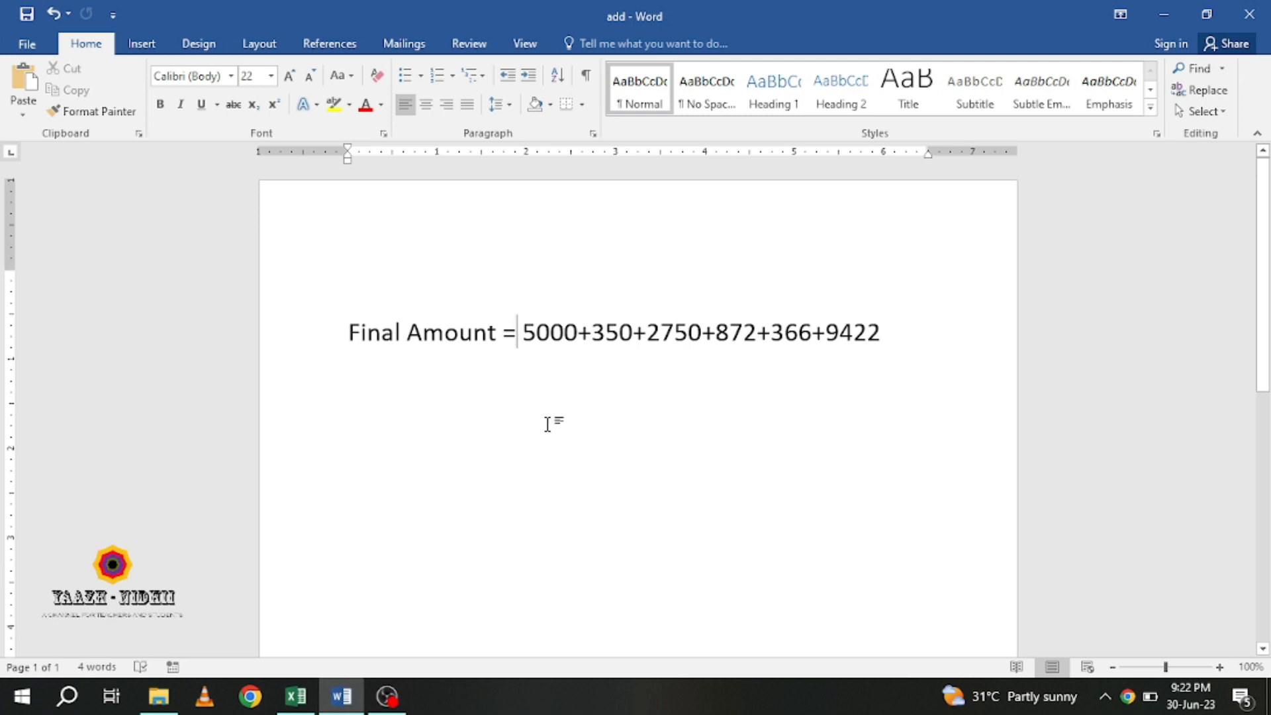
{"action": "left_click_drag", "start_coordinate": [528, 331], "coordinate": [876, 333]}
{"action": "key", "text": "ctrl+c"}
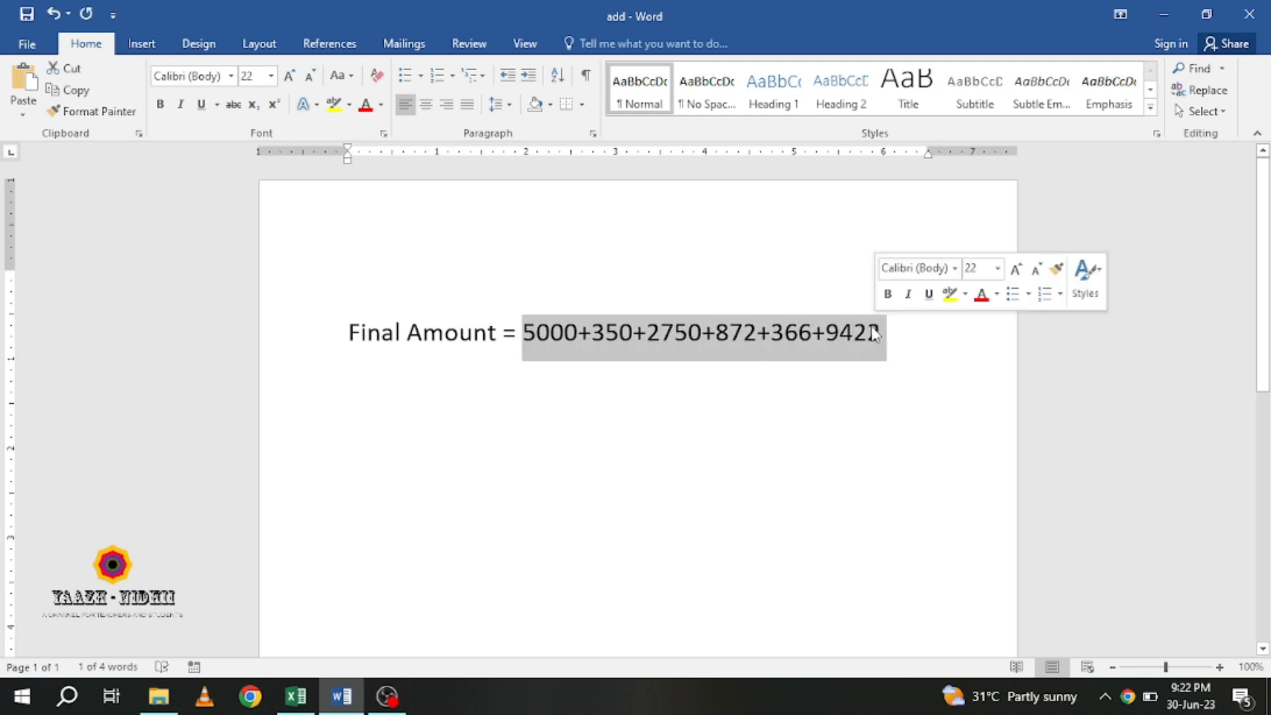
{"action": "left_click", "coordinate": [295, 696]}
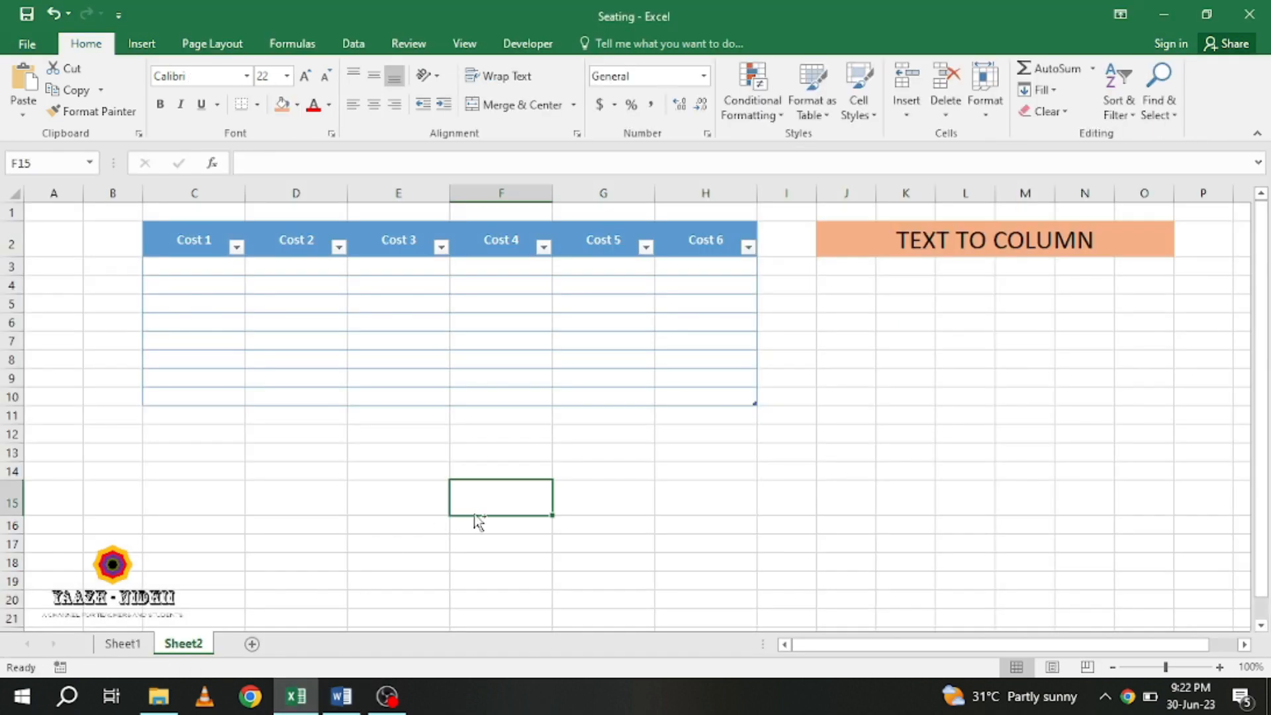
{"action": "key", "text": "ctrl+v"}
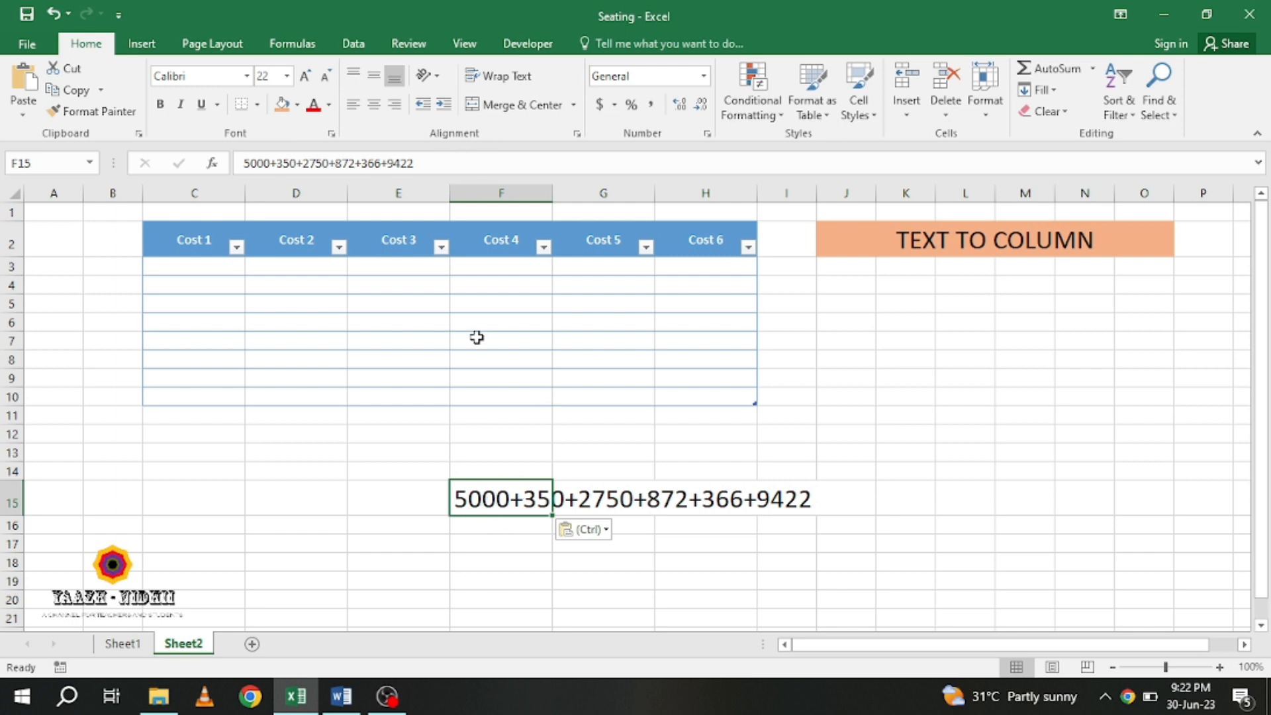
{"action": "left_click", "coordinate": [444, 162]}
{"action": "left_click_drag", "start_coordinate": [444, 162], "coordinate": [243, 163]}
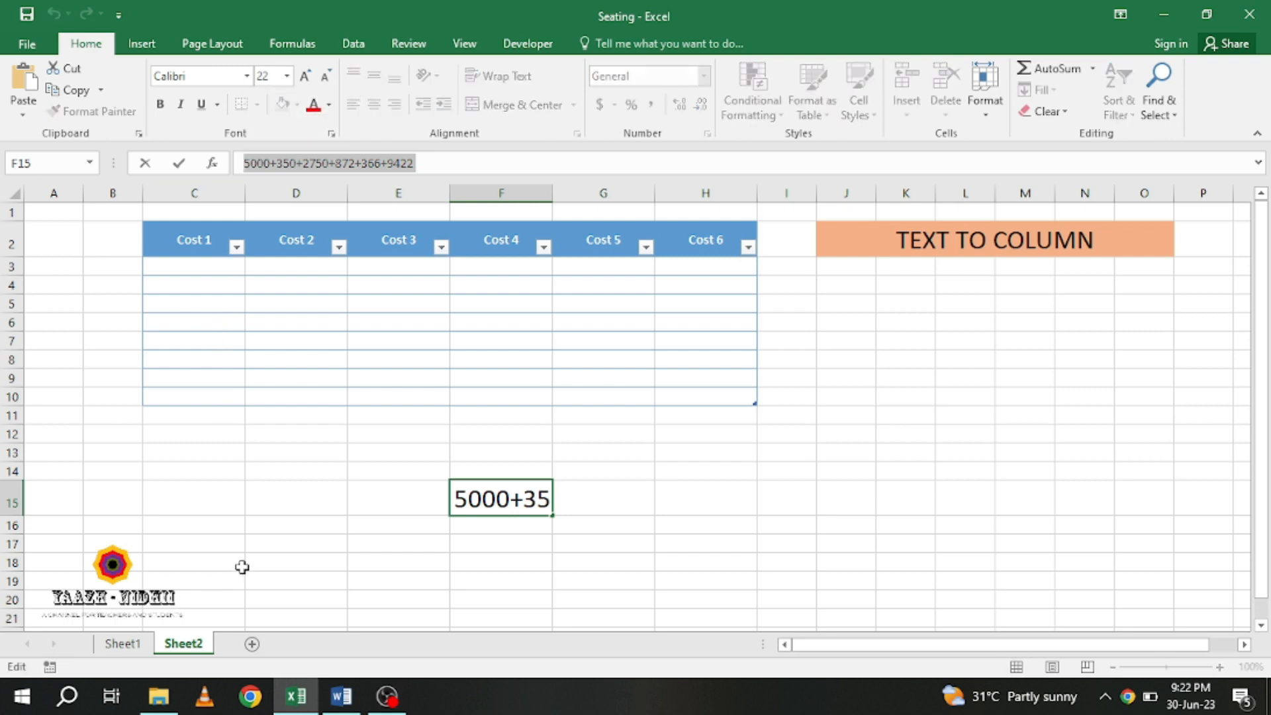
{"action": "left_click", "coordinate": [490, 566]}
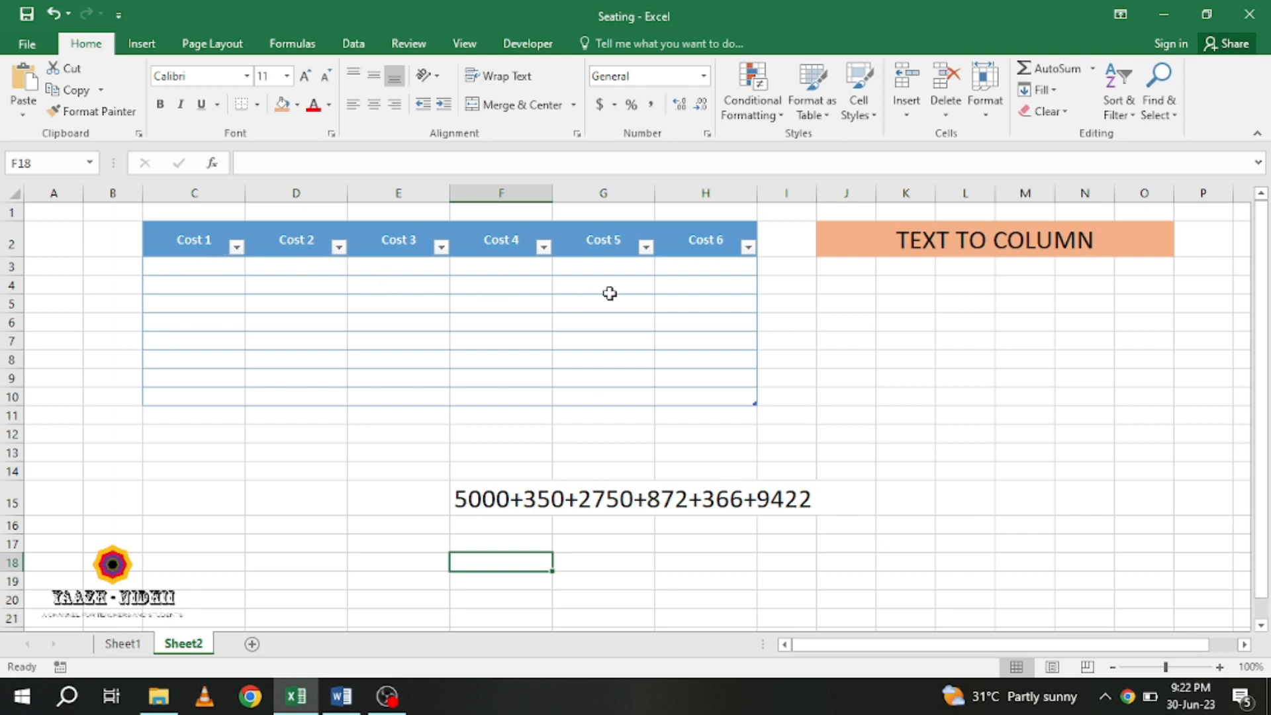
- Split the F15 text into separate cells with Text to Columns, using Delimited with a plus sign as the other delimiter
{"action": "left_click", "coordinate": [492, 496]}
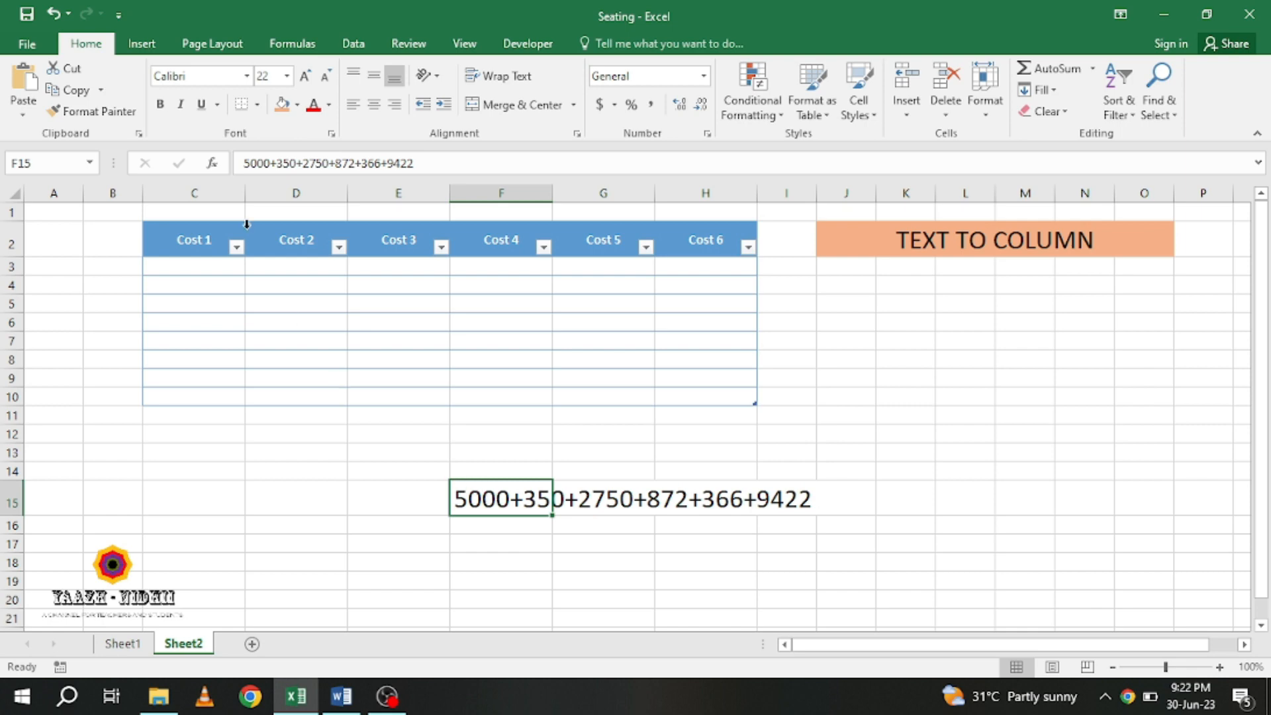
{"action": "left_click", "coordinate": [356, 49]}
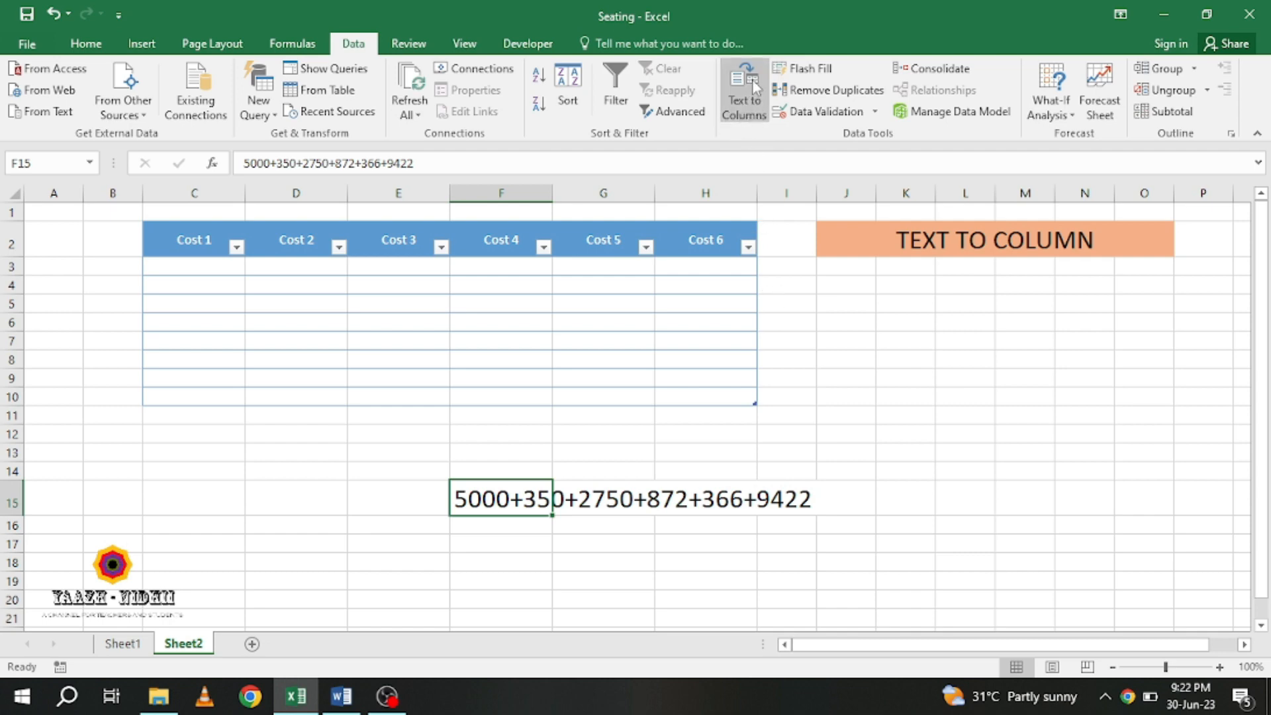
{"action": "left_click", "coordinate": [750, 118]}
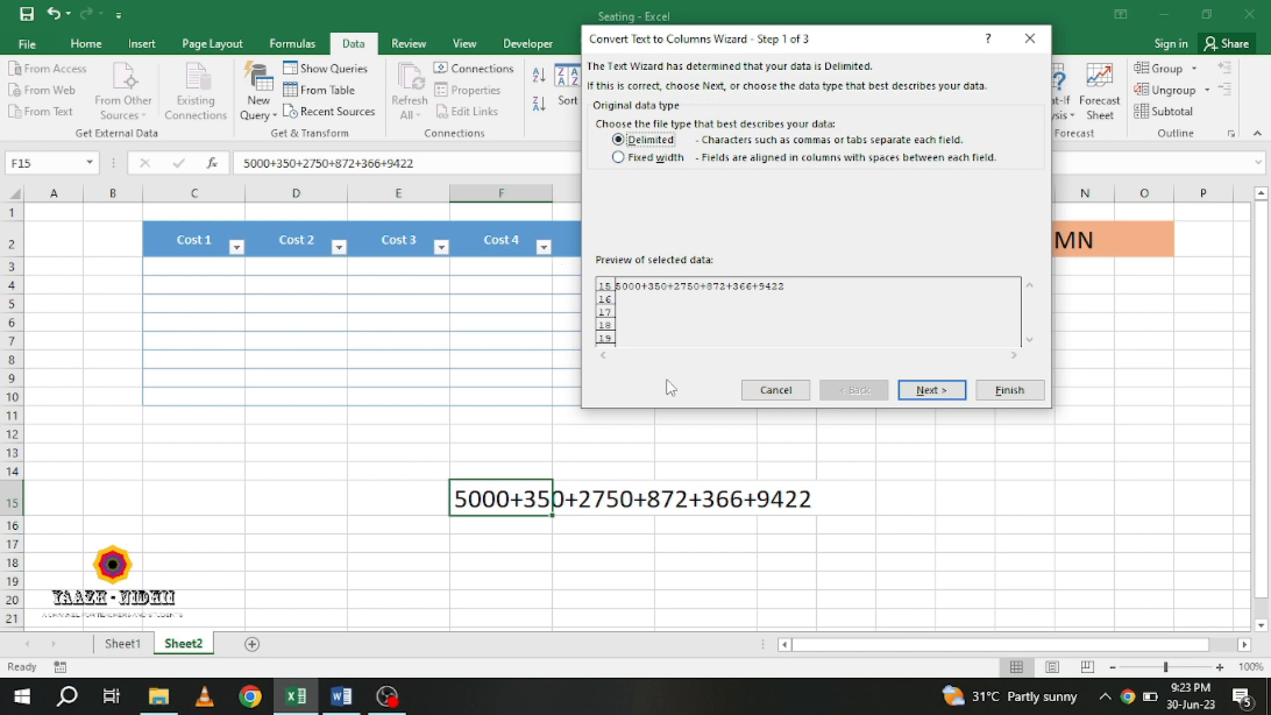
{"action": "left_click", "coordinate": [932, 391]}
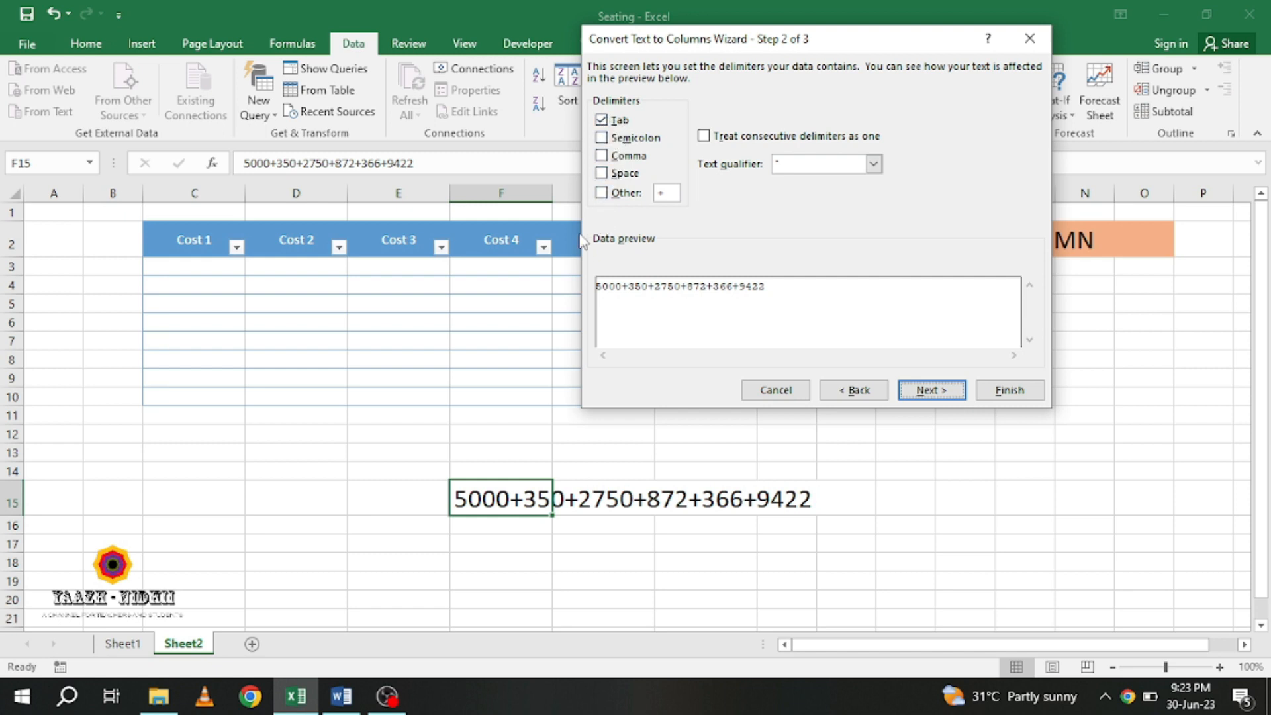
{"action": "left_click", "coordinate": [602, 193]}
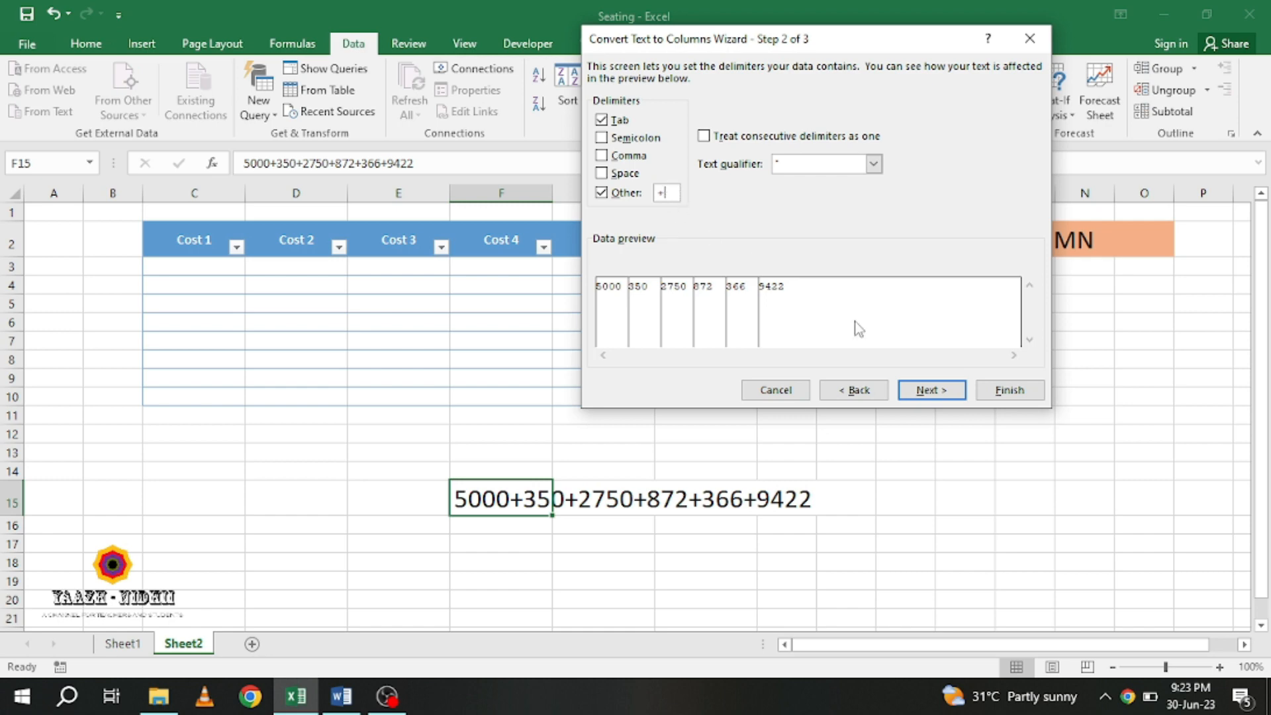
{"action": "left_click", "coordinate": [931, 390]}
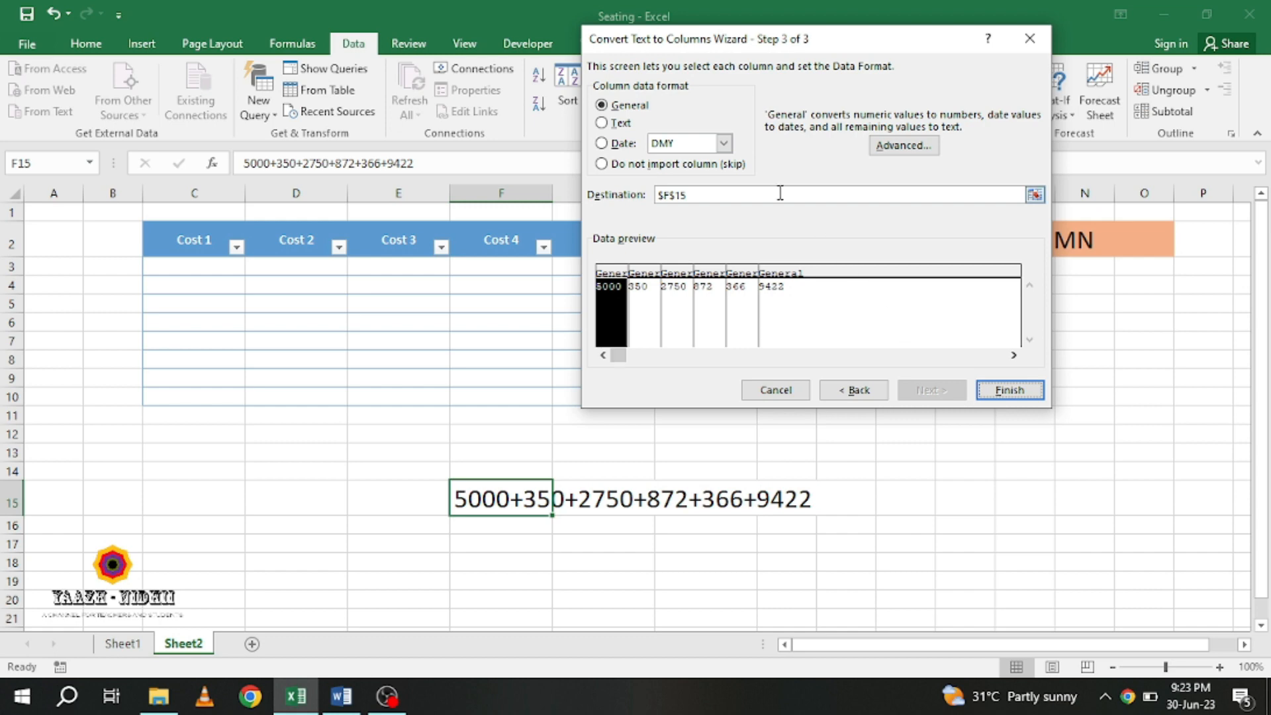
{"action": "left_click", "coordinate": [1010, 390]}
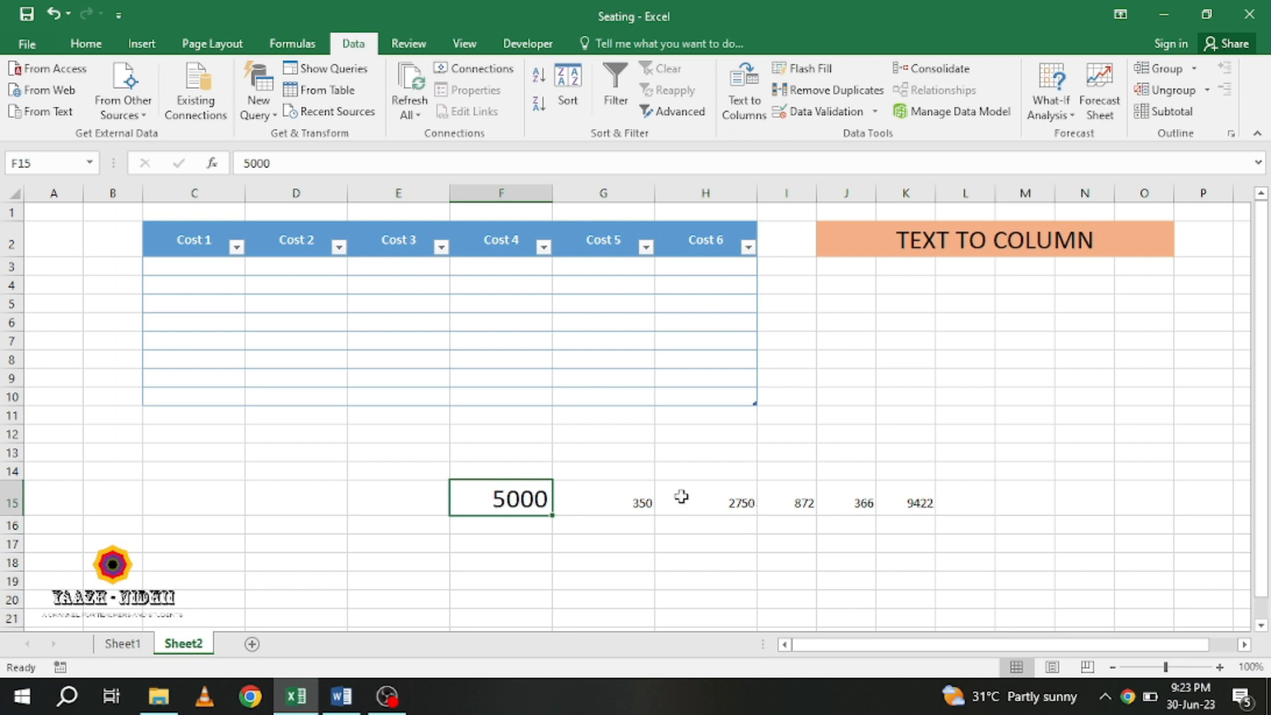
- Copy the split values in F15:K15 into the first row of the cost table, starting at C3
{"action": "left_click_drag", "start_coordinate": [494, 503], "coordinate": [914, 505]}
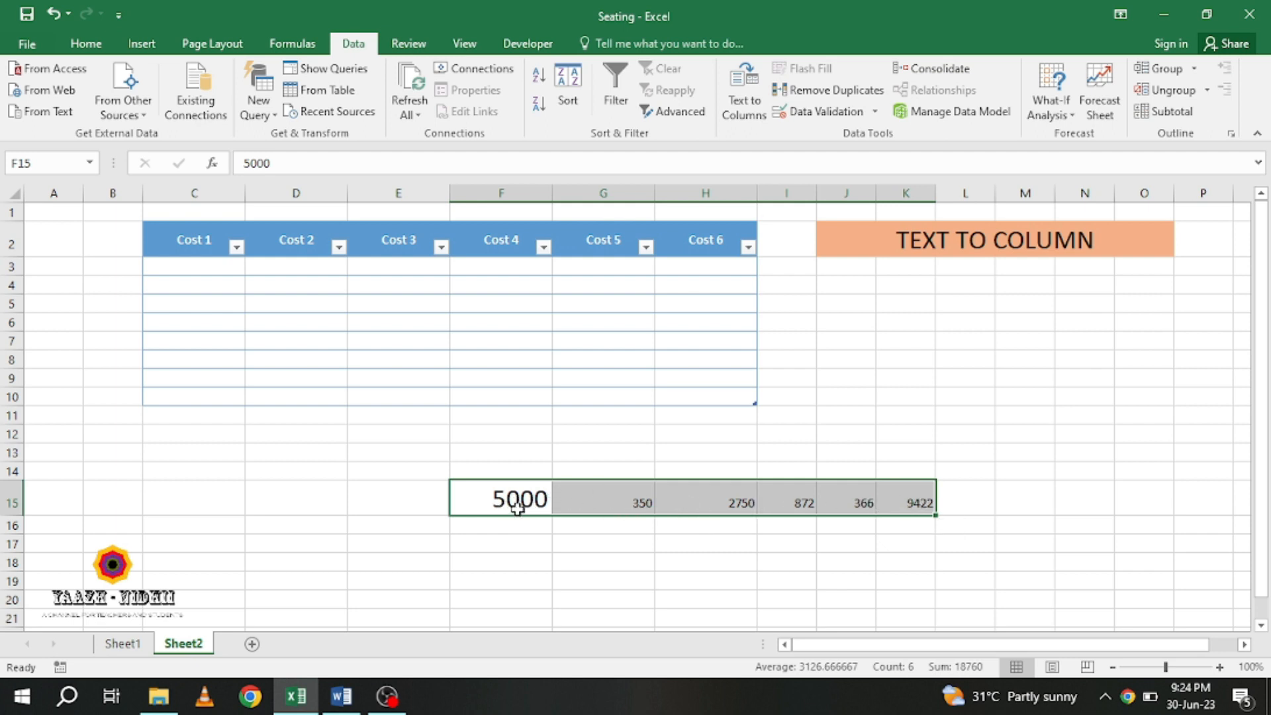
{"action": "key", "text": "ctrl+c"}
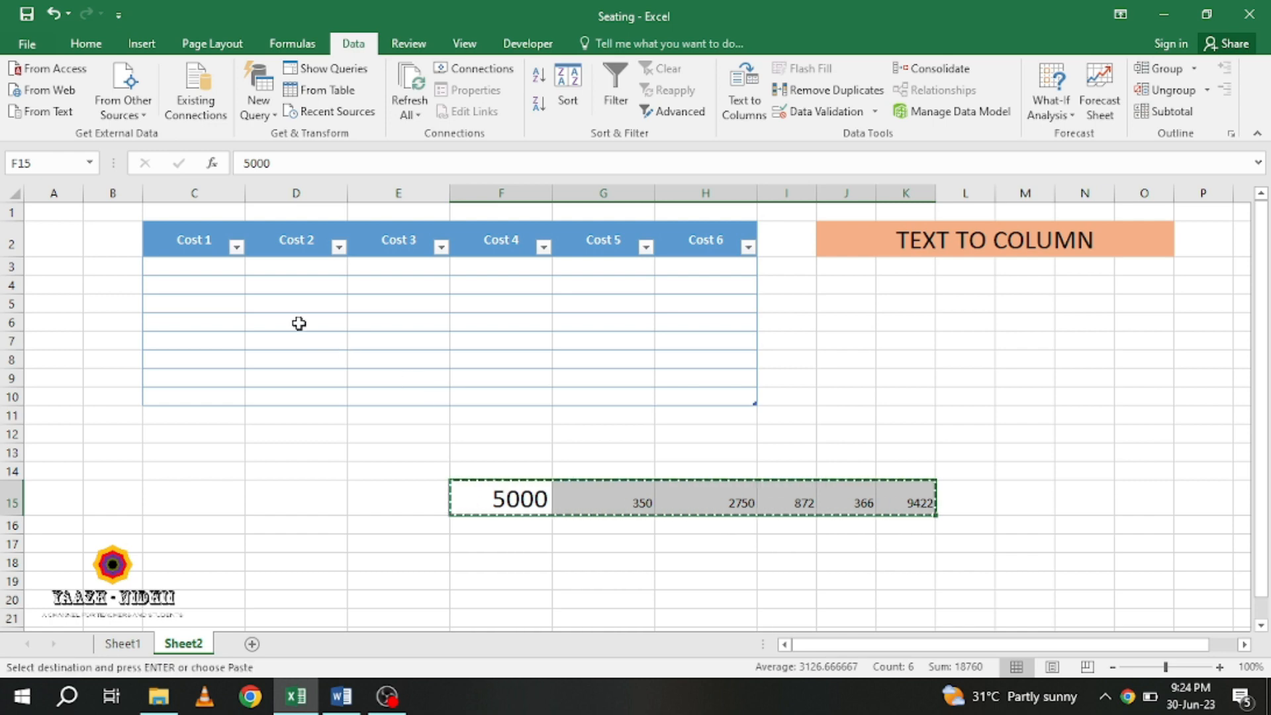
{"action": "left_click", "coordinate": [211, 266]}
{"action": "key", "text": "ctrl+v"}
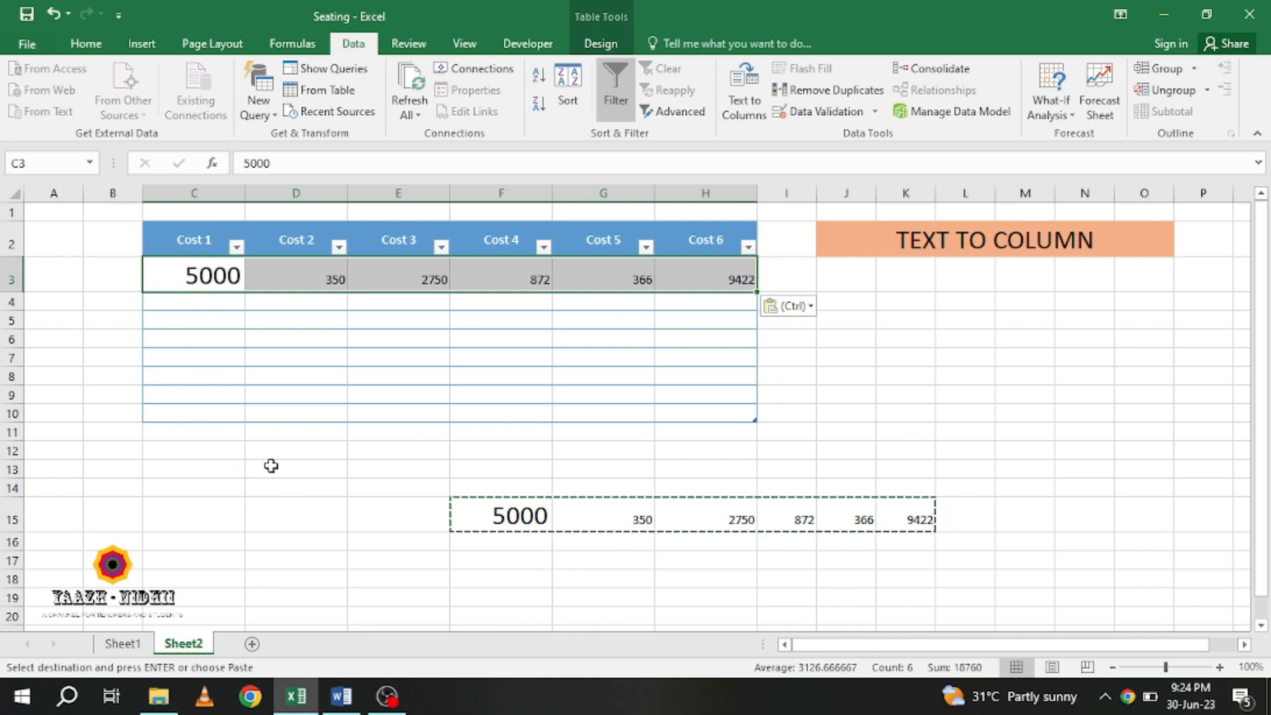
- Undo the paste into the cost table and the text split, and clear the copy selection
{"action": "left_click", "coordinate": [57, 21]}
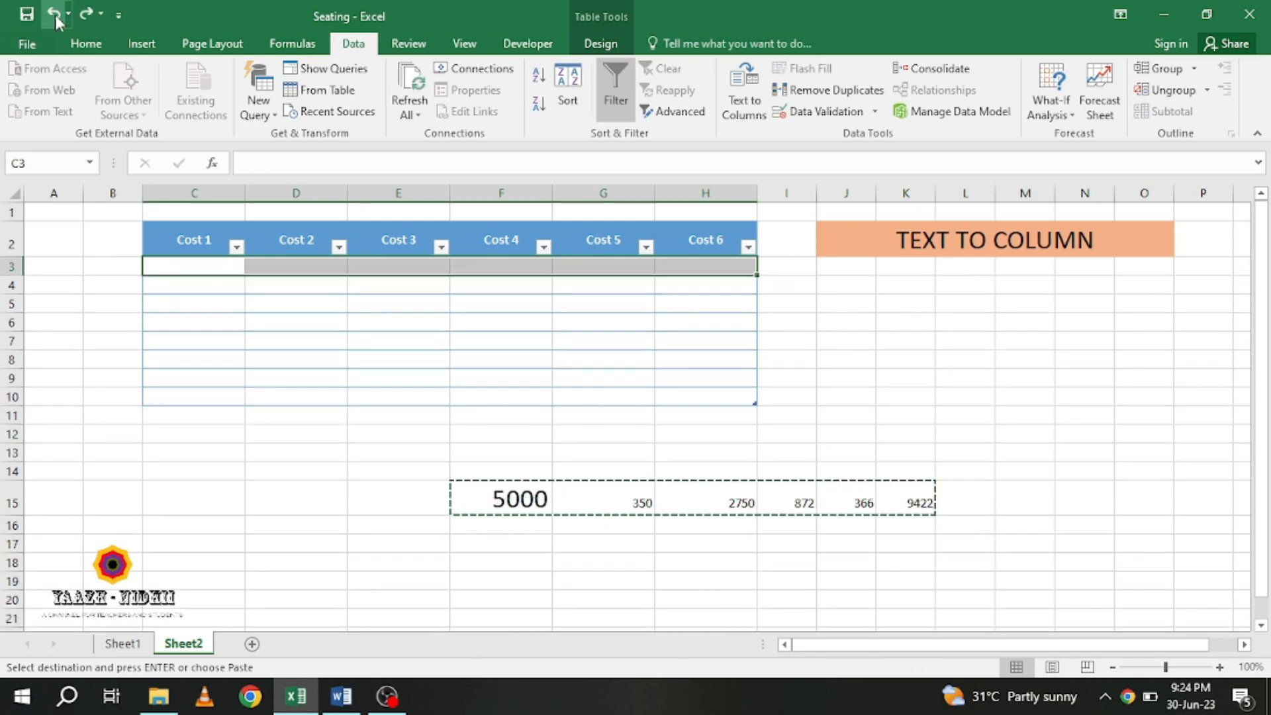
{"action": "left_click", "coordinate": [55, 15]}
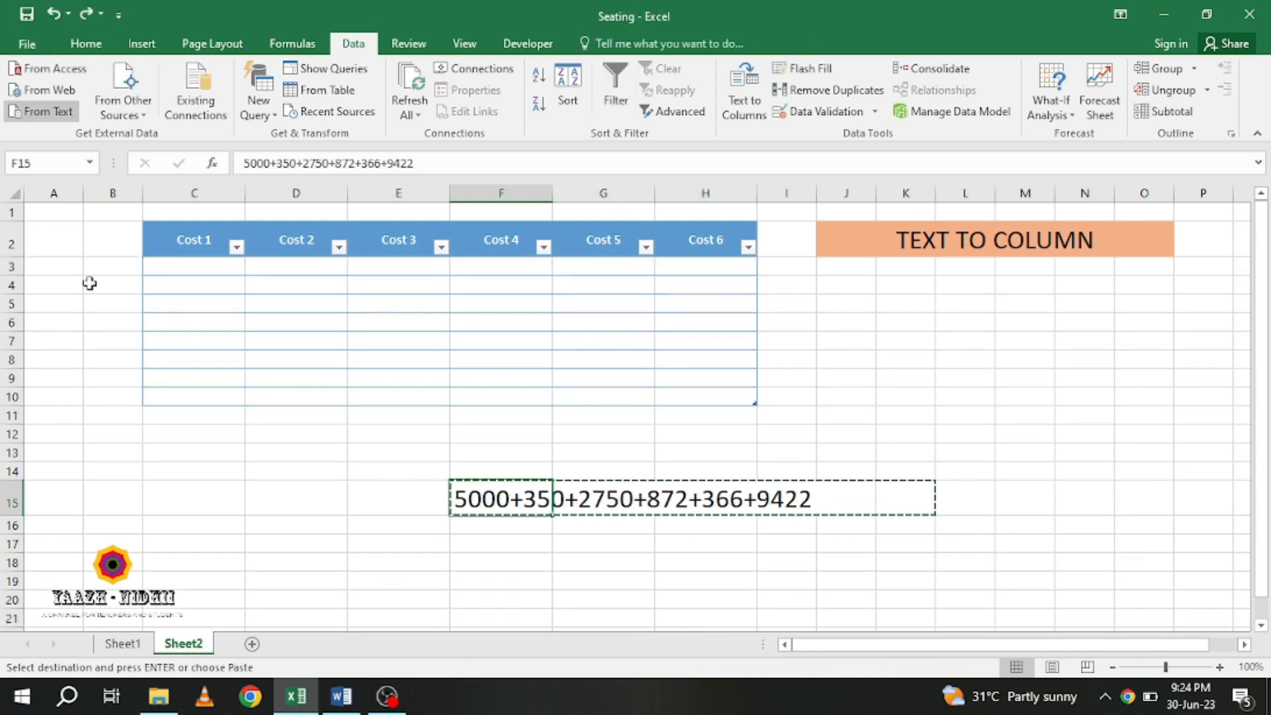
{"action": "left_click", "coordinate": [474, 542]}
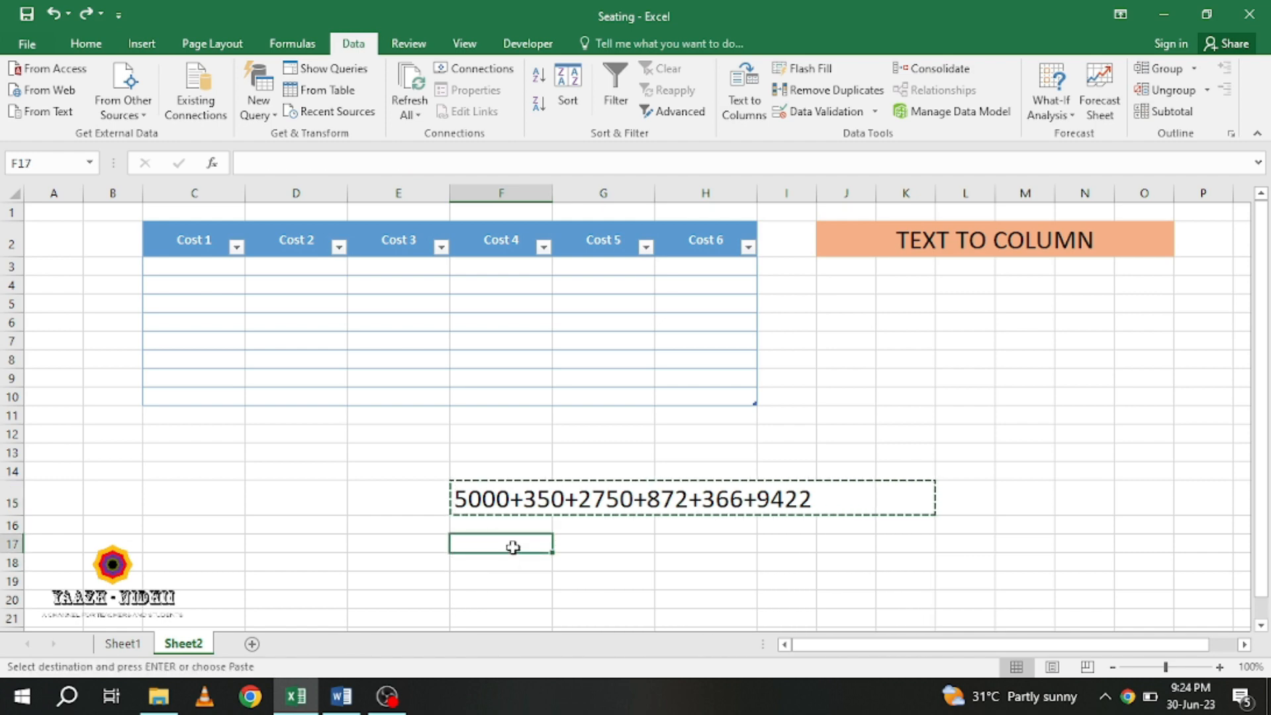
{"action": "key", "text": "Escape"}
- Split F15 with Text to Columns using Fixed width, placing column breaks before each plus sign and after 9422
{"action": "left_click", "coordinate": [486, 498]}
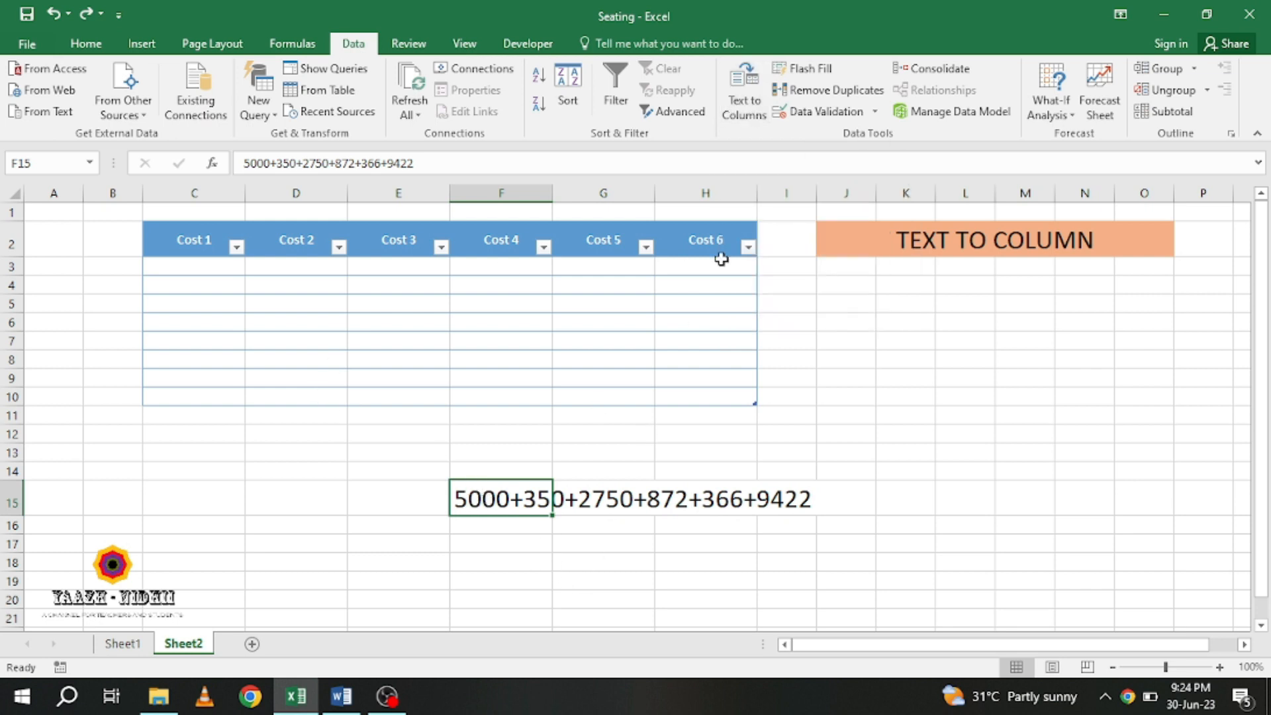
{"action": "left_click", "coordinate": [743, 102]}
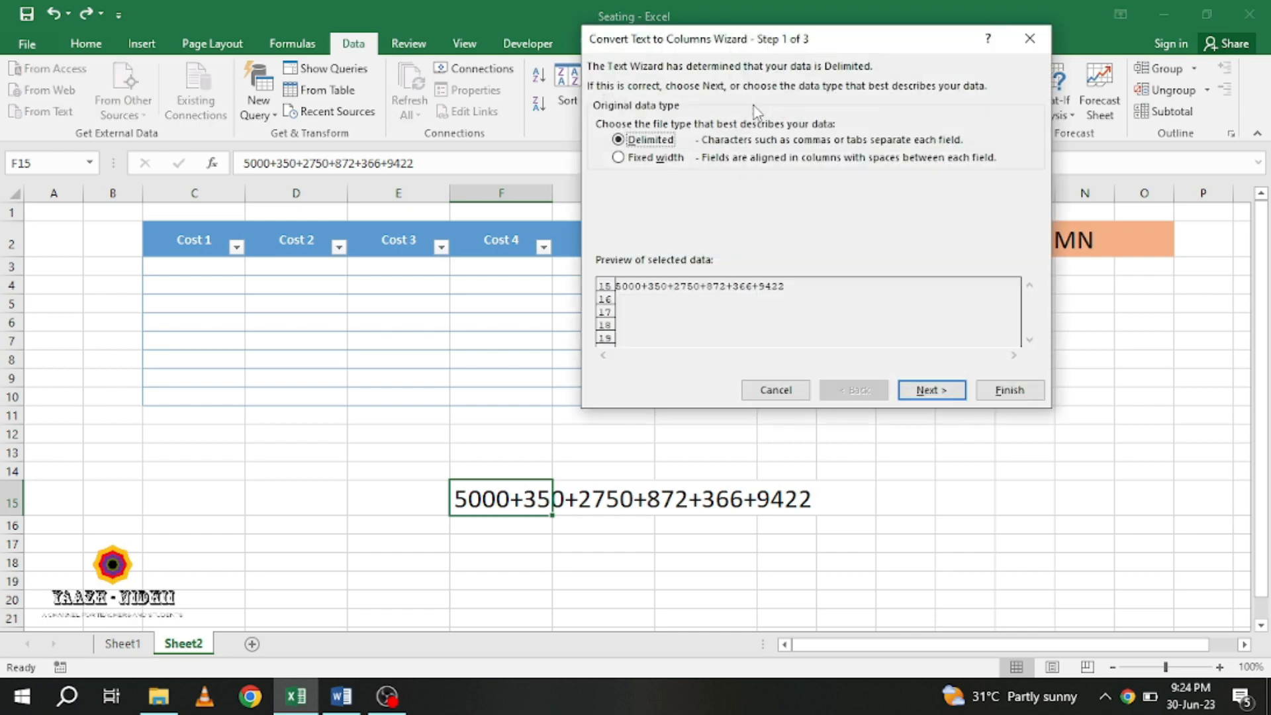
{"action": "left_click", "coordinate": [620, 161]}
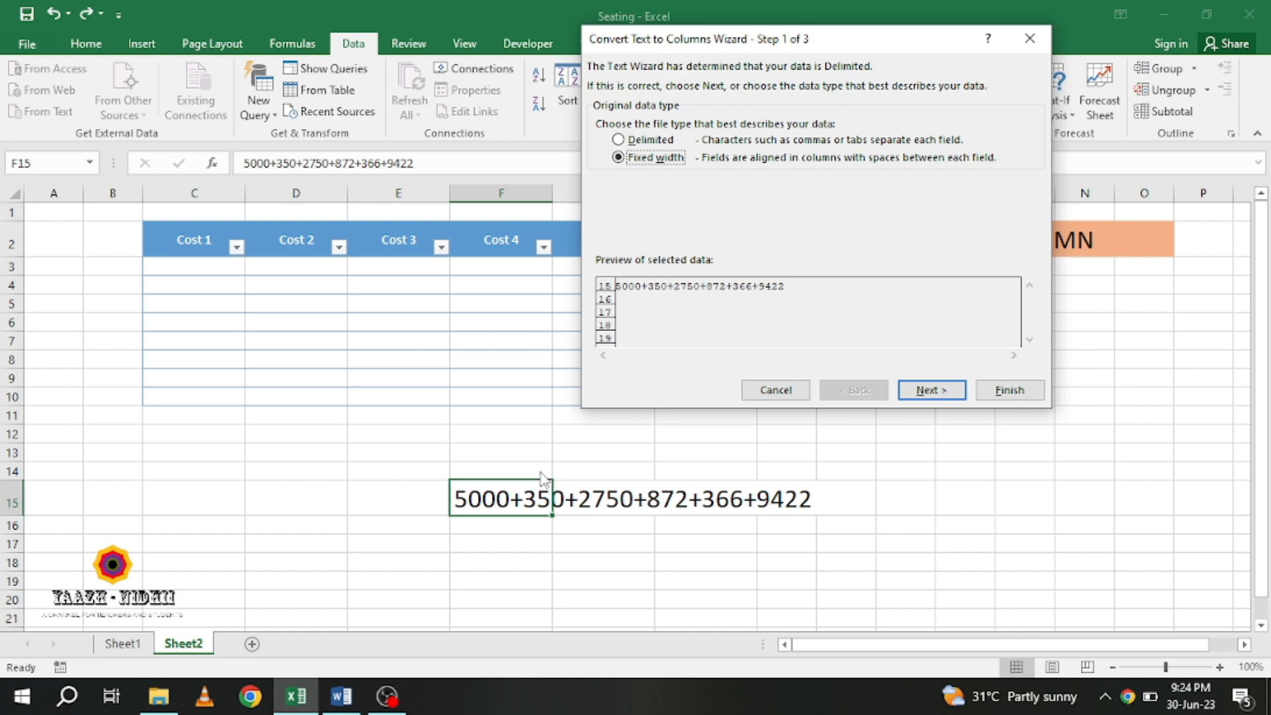
{"action": "left_click", "coordinate": [939, 396]}
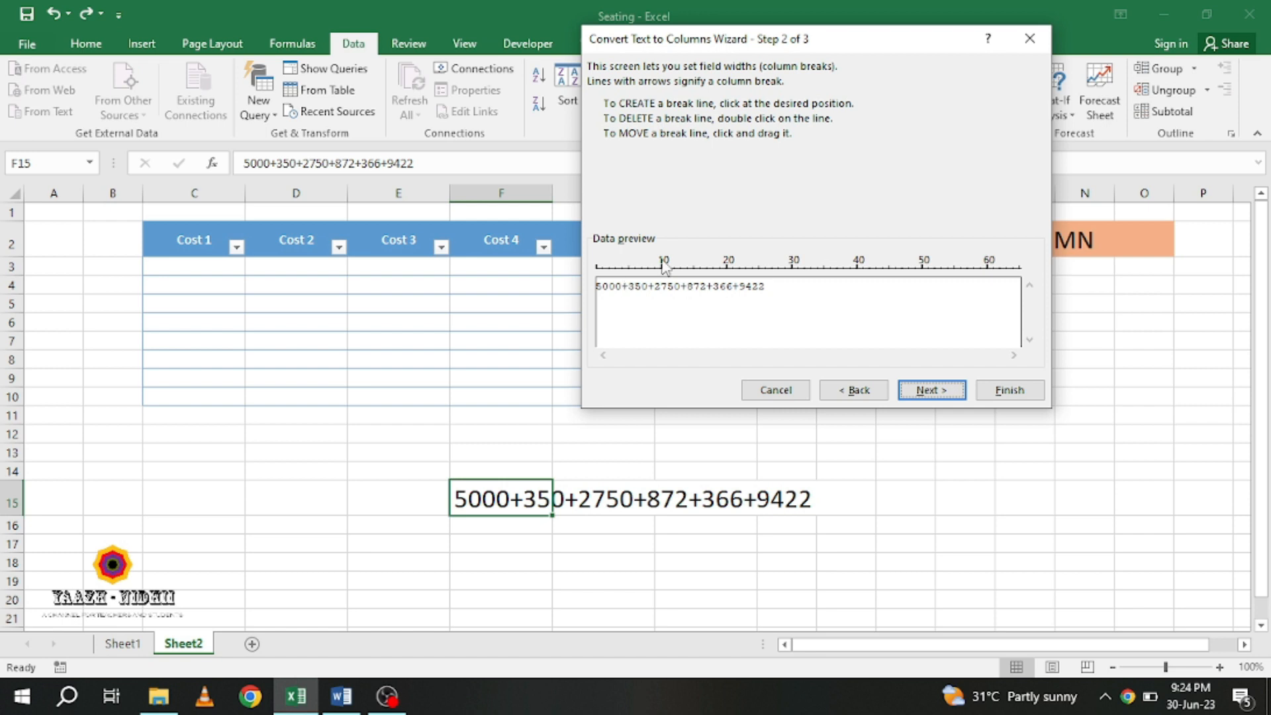
{"action": "left_click", "coordinate": [622, 272]}
{"action": "left_click", "coordinate": [648, 272]}
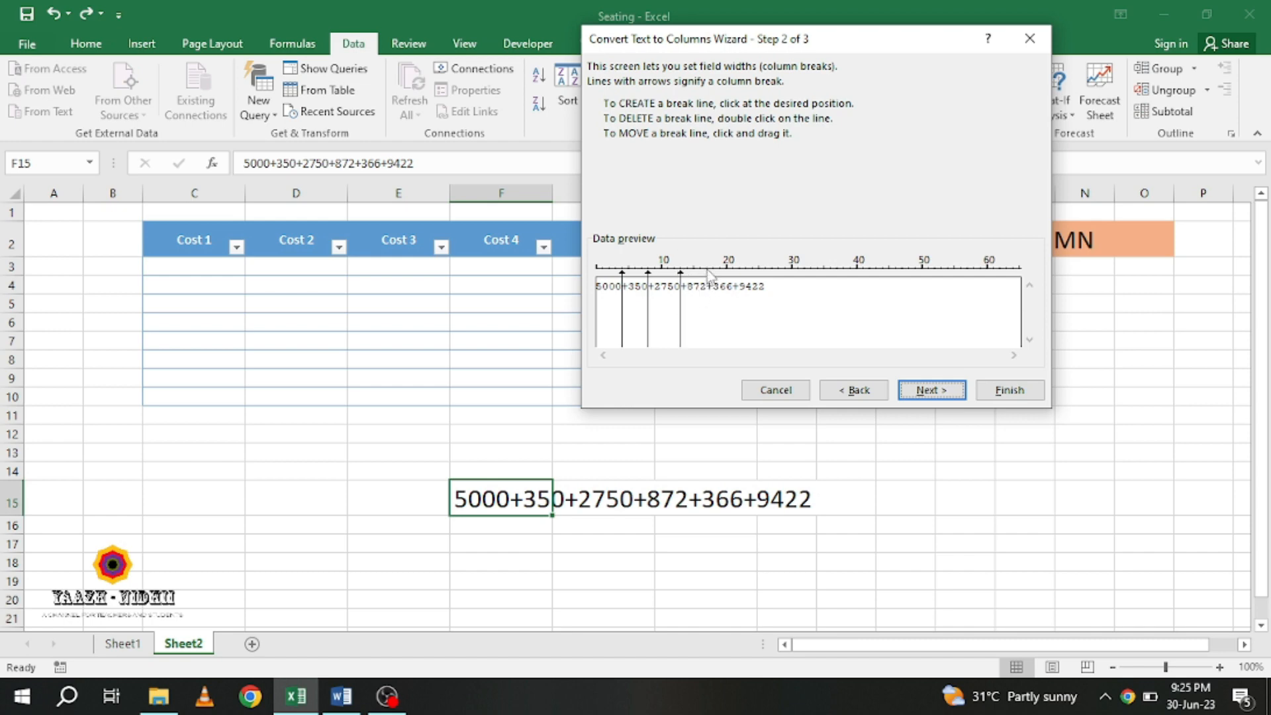
{"action": "left_click", "coordinate": [708, 273]}
{"action": "left_click", "coordinate": [733, 273]}
{"action": "left_click", "coordinate": [766, 273]}
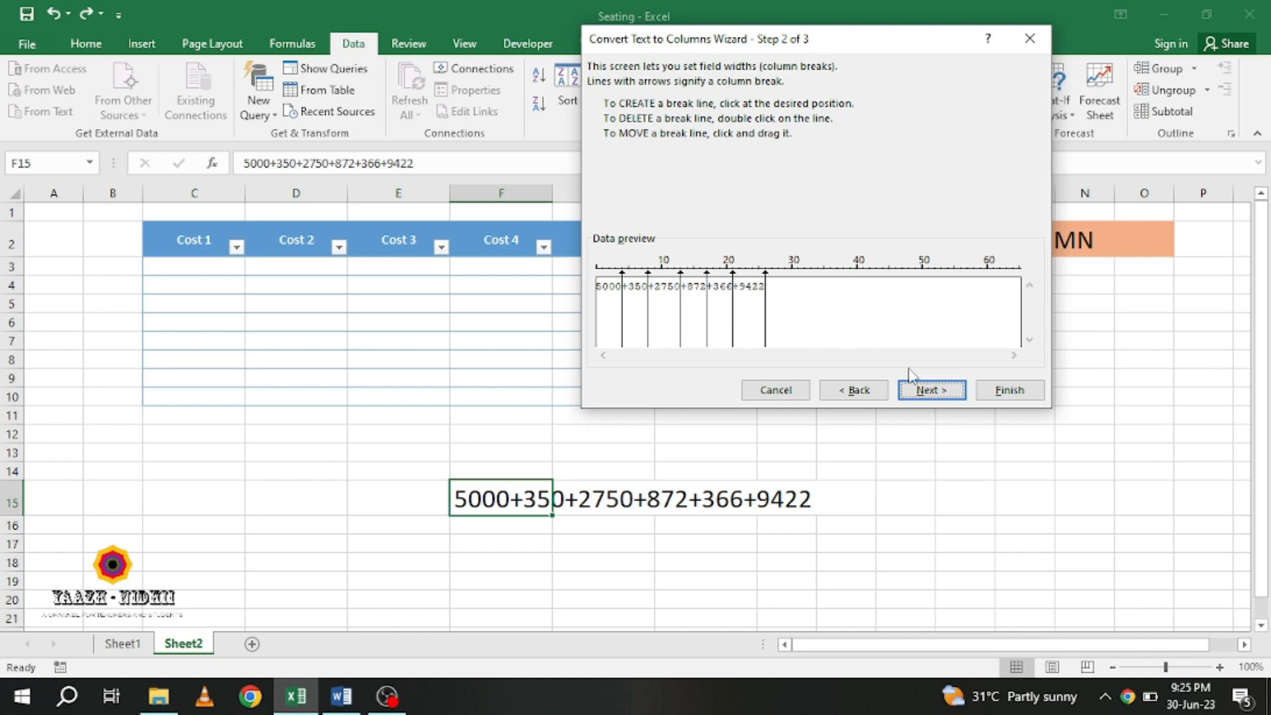
{"action": "left_click", "coordinate": [932, 390]}
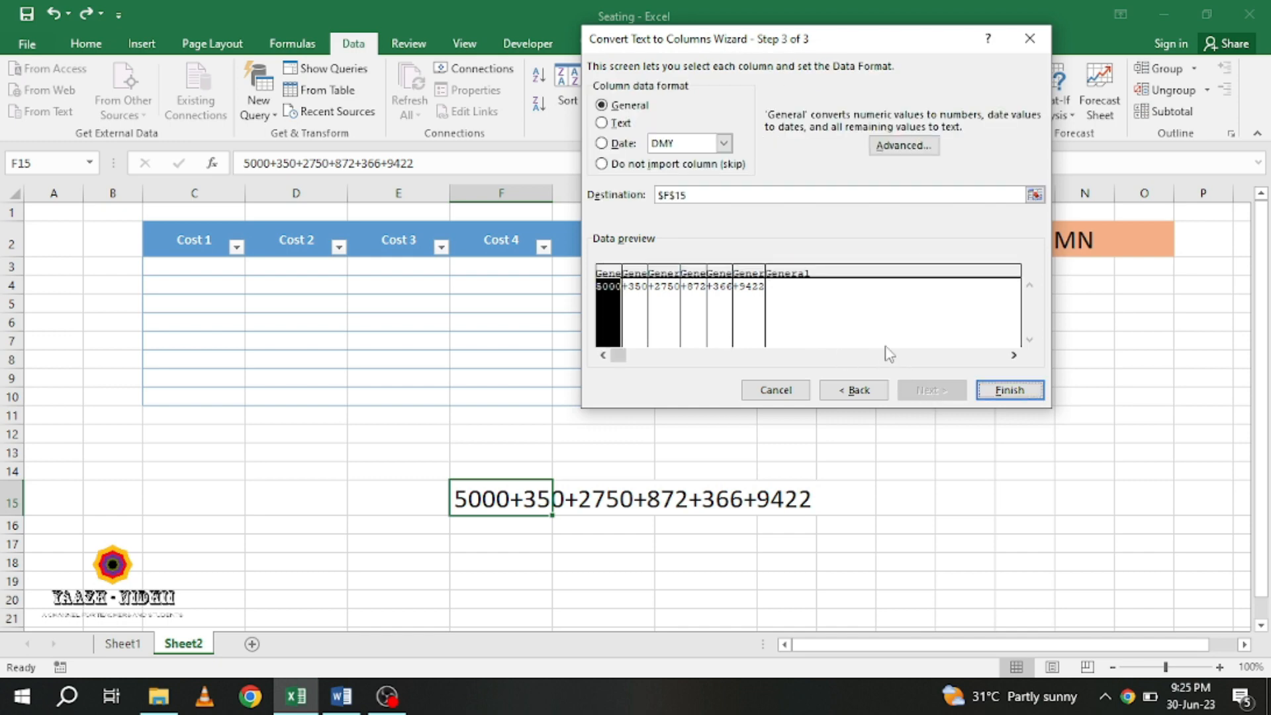
{"action": "left_click", "coordinate": [1010, 389]}
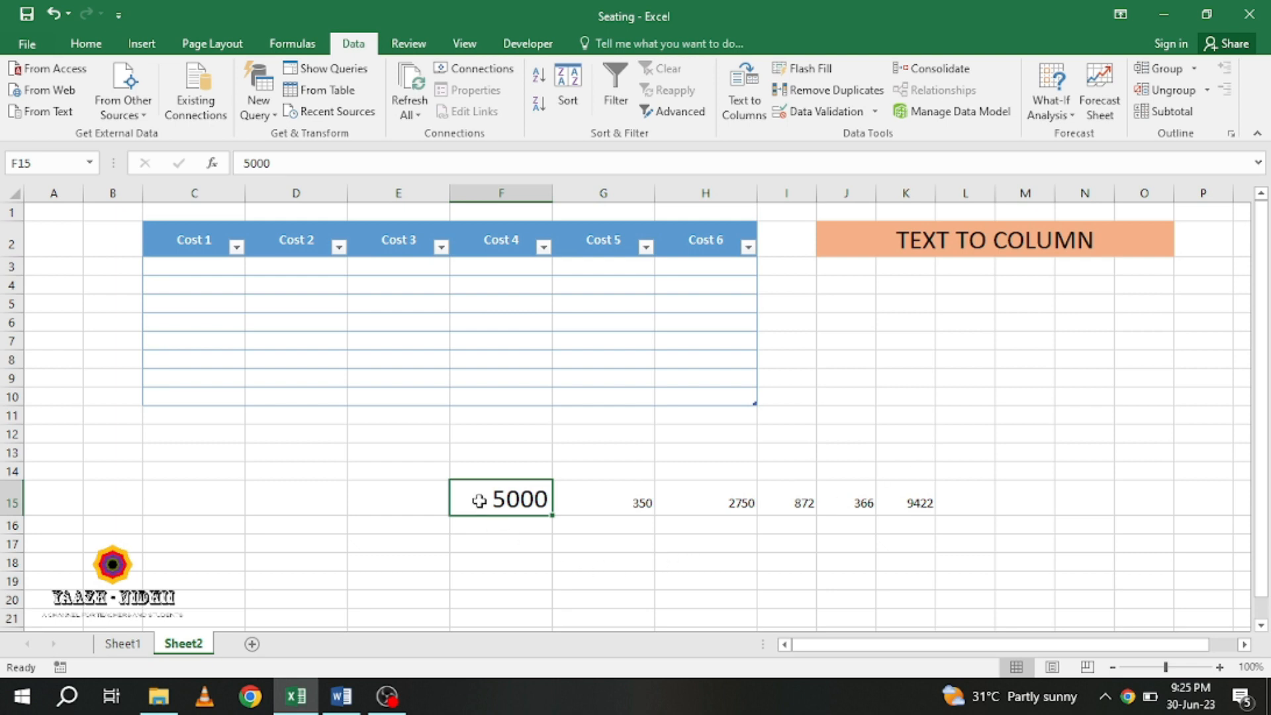
- Fill the cost table's first row from C3 with a copy of the fixed-width split values in F15:K15
{"action": "left_click_drag", "start_coordinate": [479, 500], "coordinate": [771, 509]}
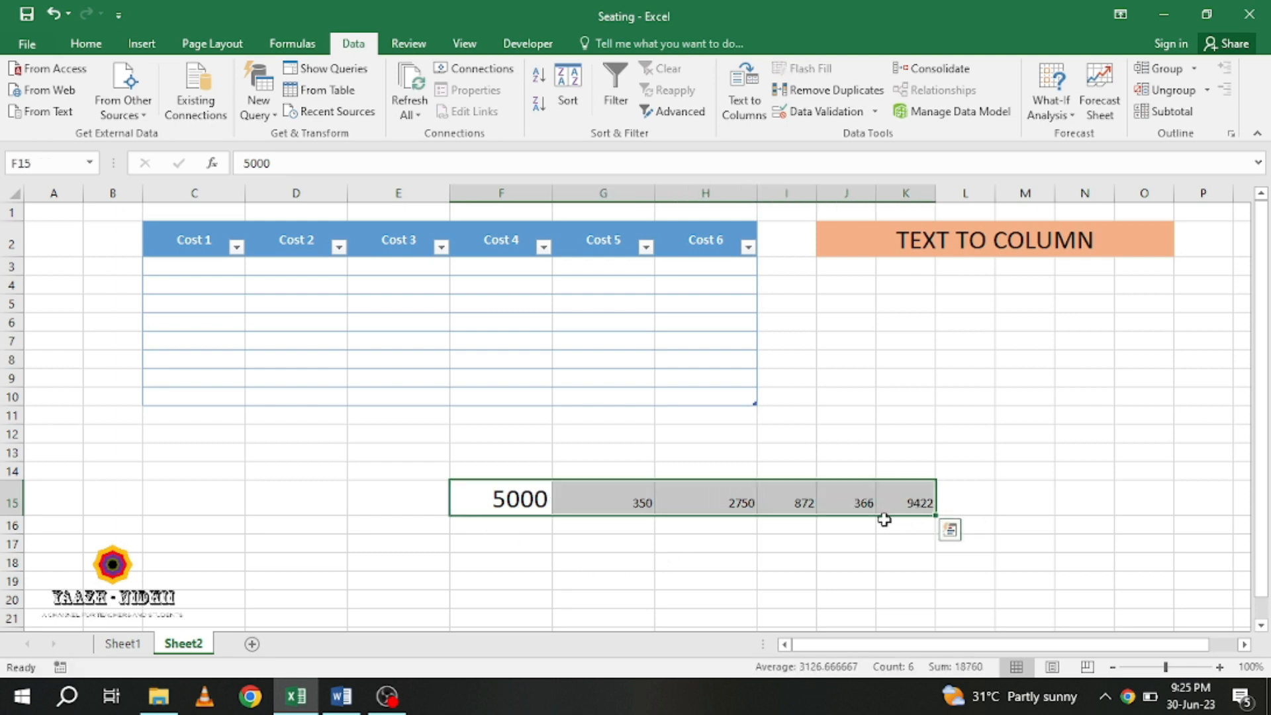
{"action": "key", "text": "ctrl+c"}
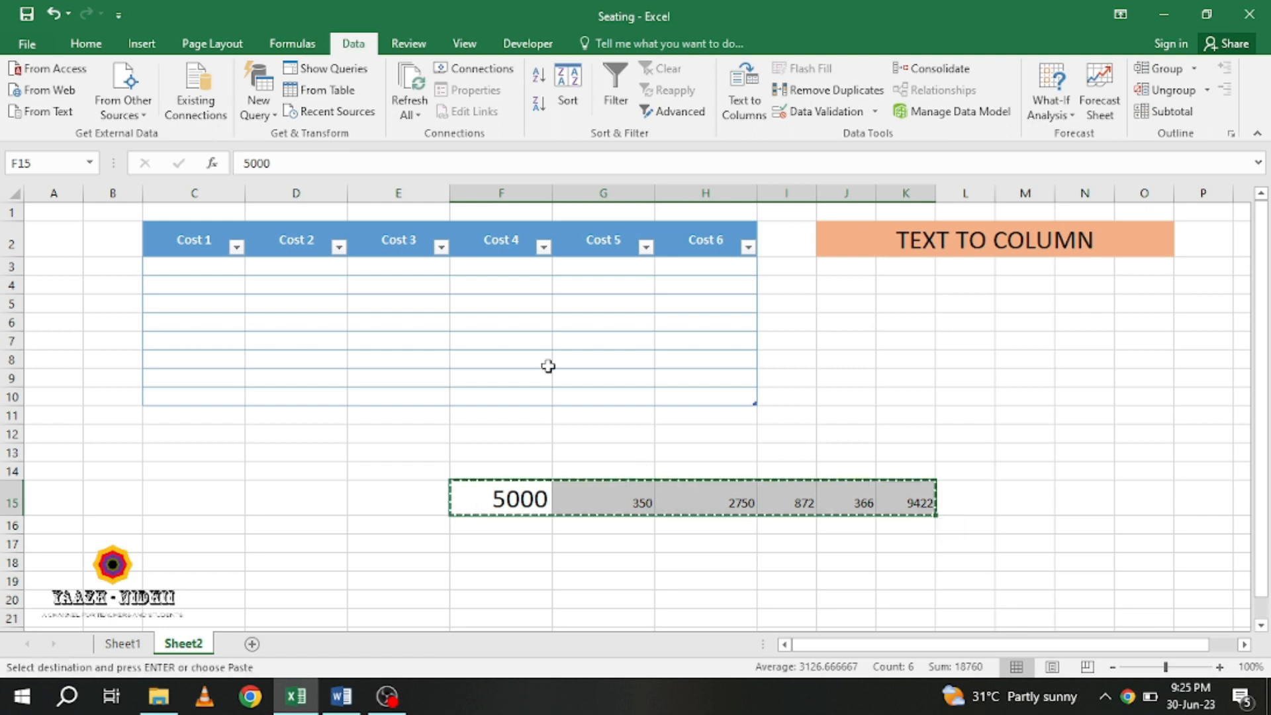
{"action": "left_click", "coordinate": [213, 265]}
{"action": "key", "text": "ctrl+v"}
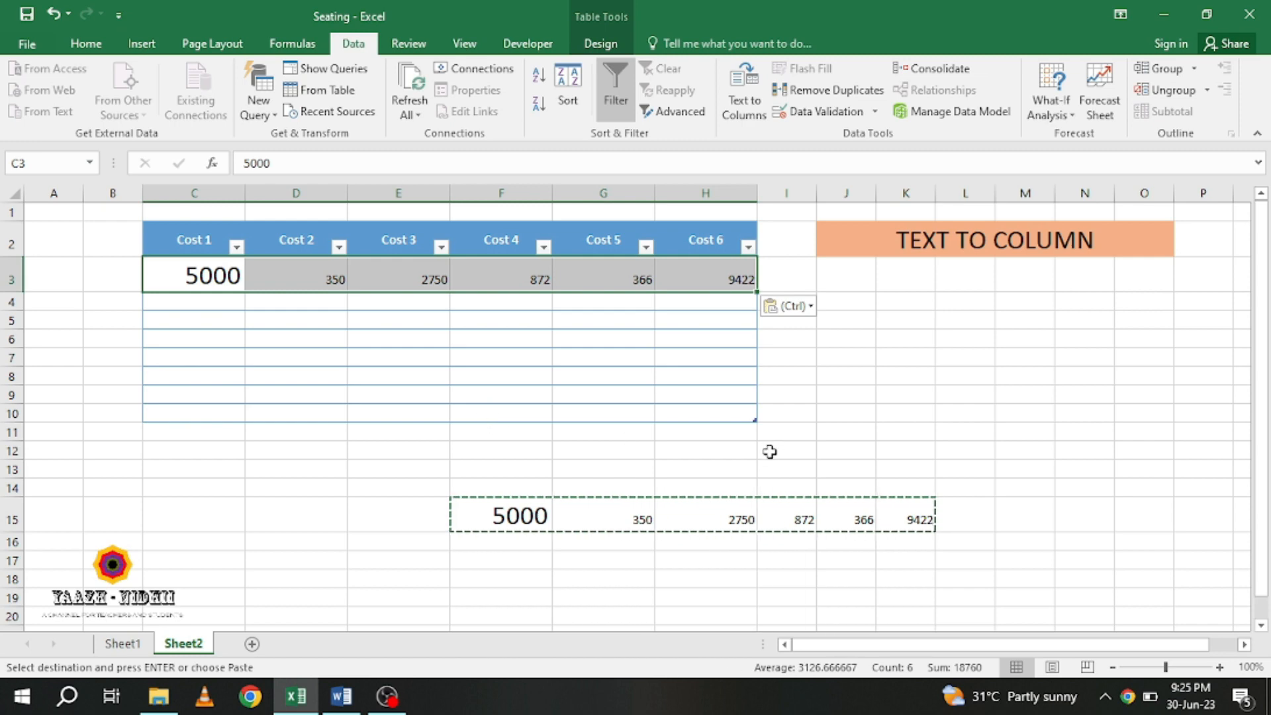
{"action": "key", "text": "Escape"}
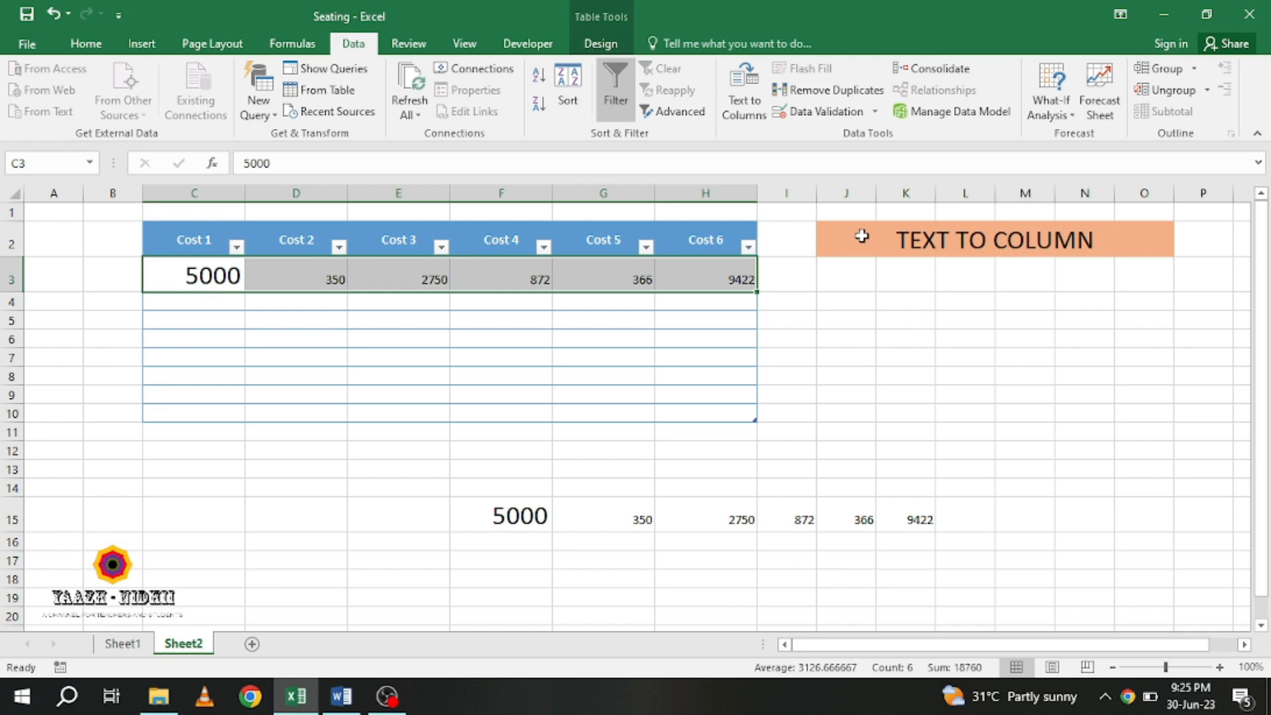
- Copy the first row of seats, A1:G1, on Sheet1
{"action": "left_click", "coordinate": [124, 644]}
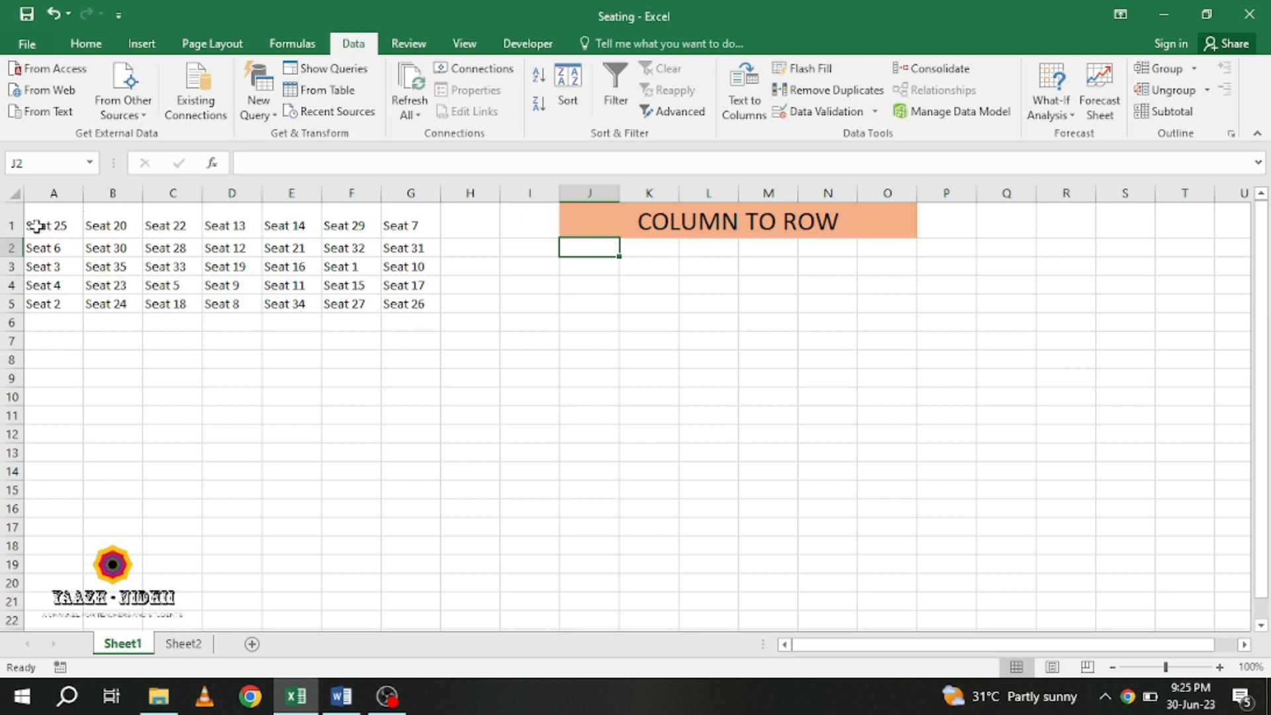
{"action": "left_click_drag", "start_coordinate": [36, 226], "coordinate": [406, 227]}
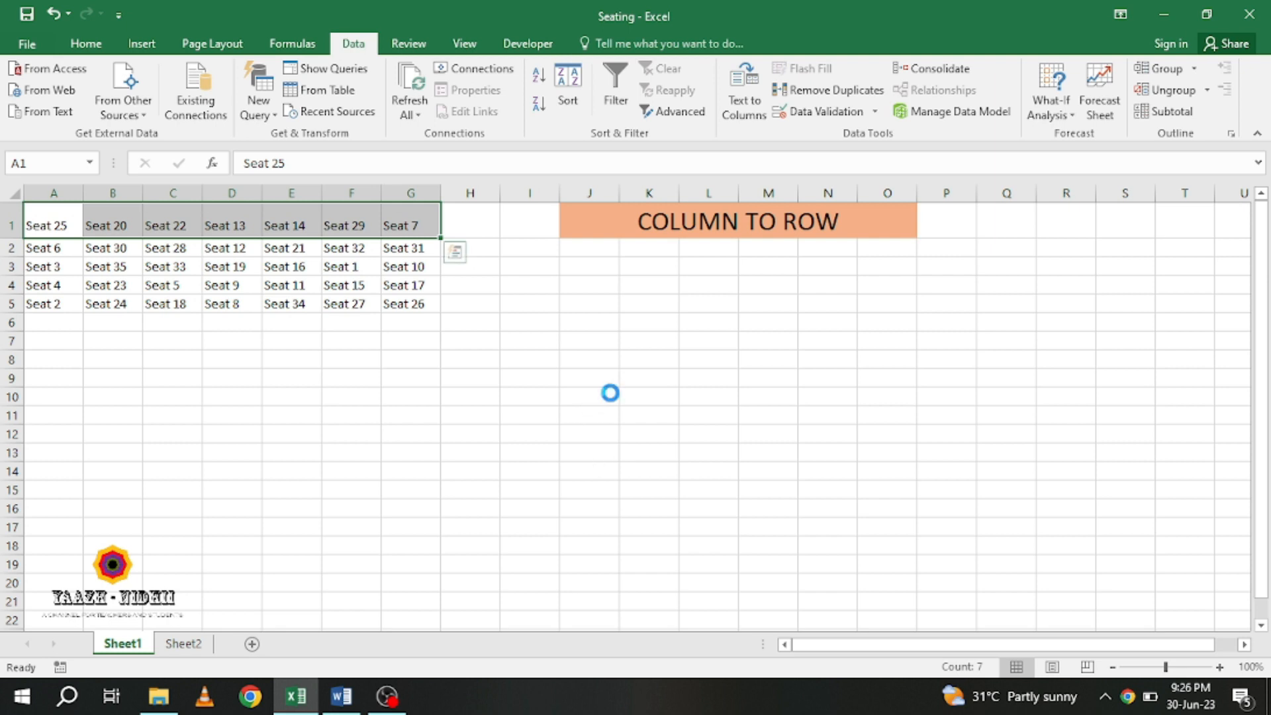
{"action": "key", "text": "ctrl+c"}
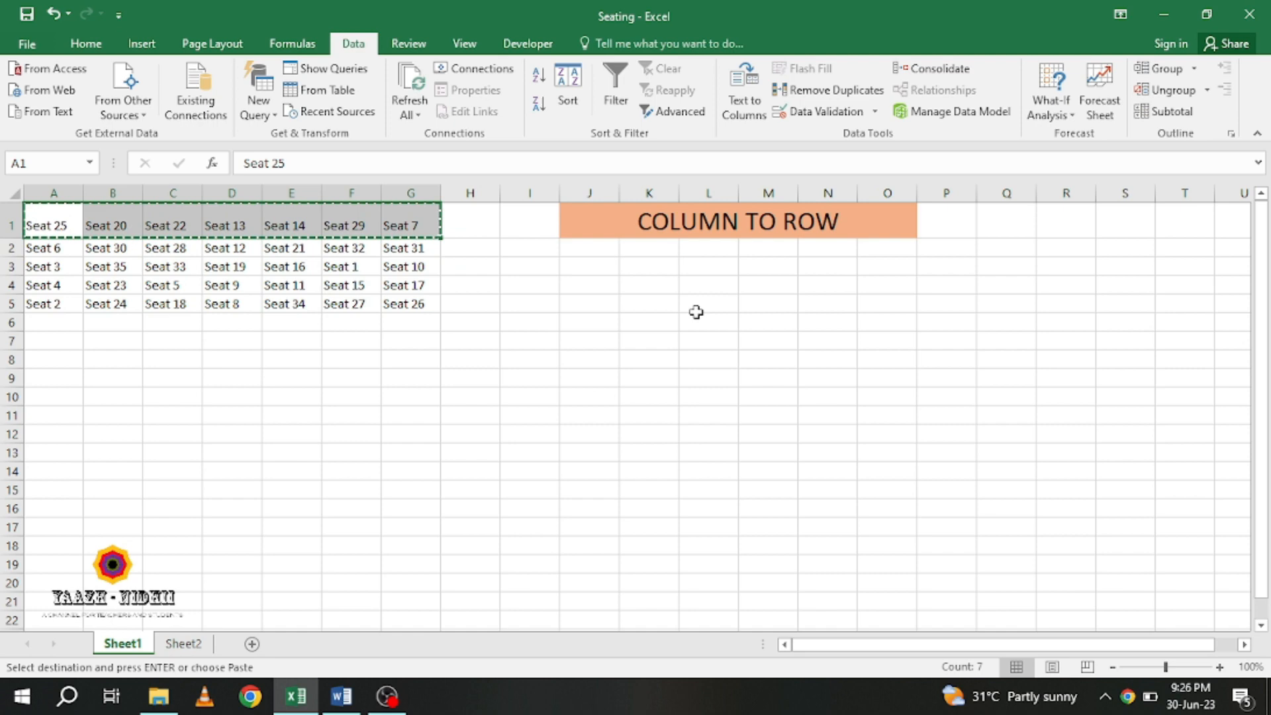
- Try the Transpose paste option to place the copied seat row as a column from K4, and undo the paste
{"action": "left_click", "coordinate": [667, 284]}
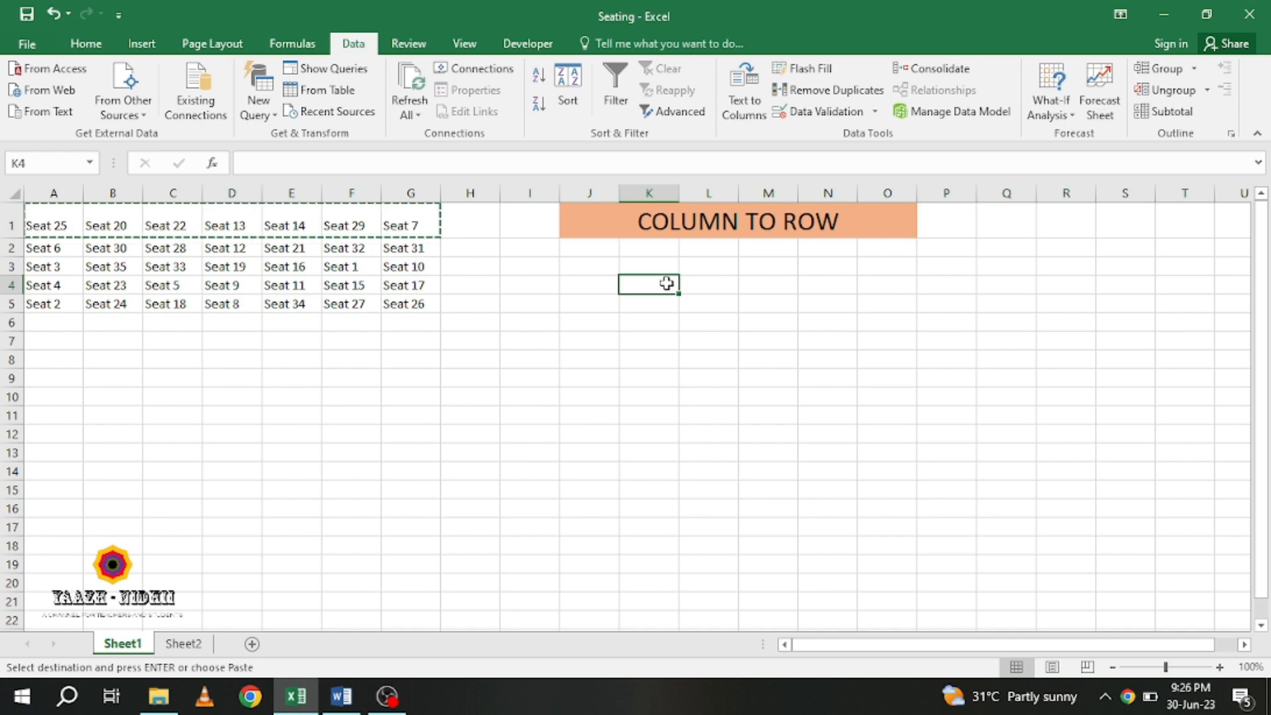
{"action": "right_click", "coordinate": [666, 284]}
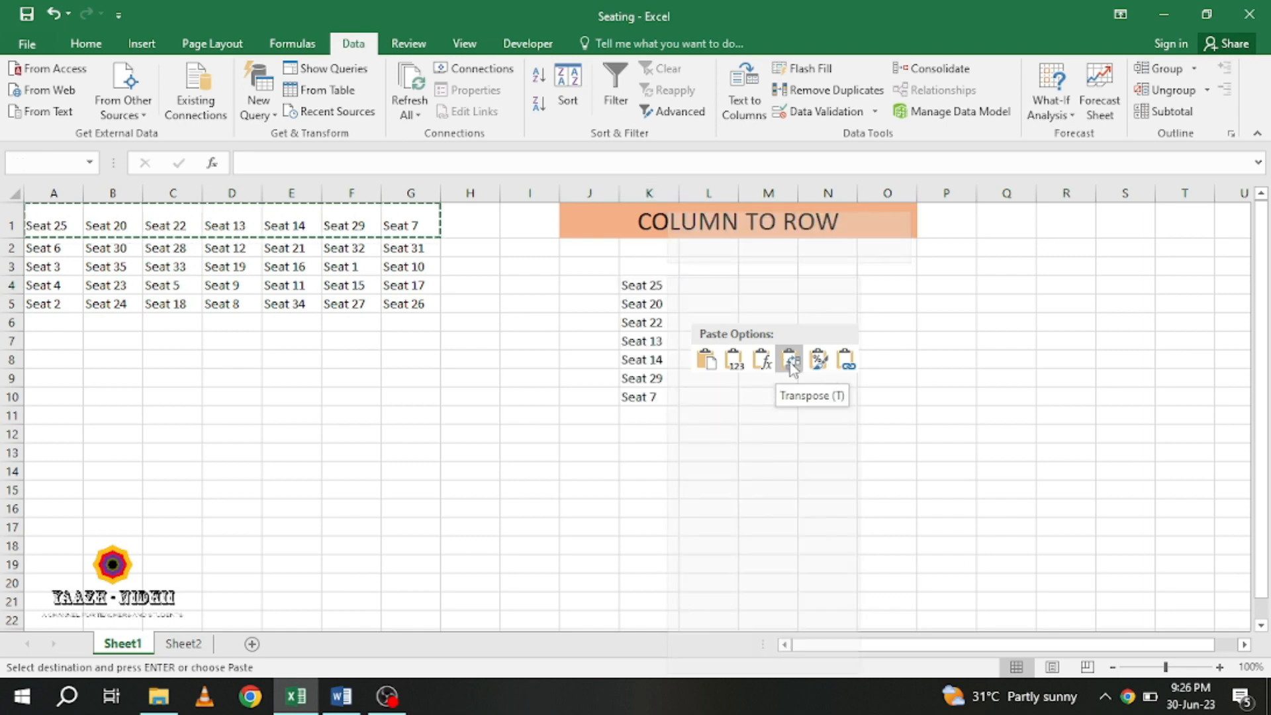
{"action": "left_click", "coordinate": [790, 360]}
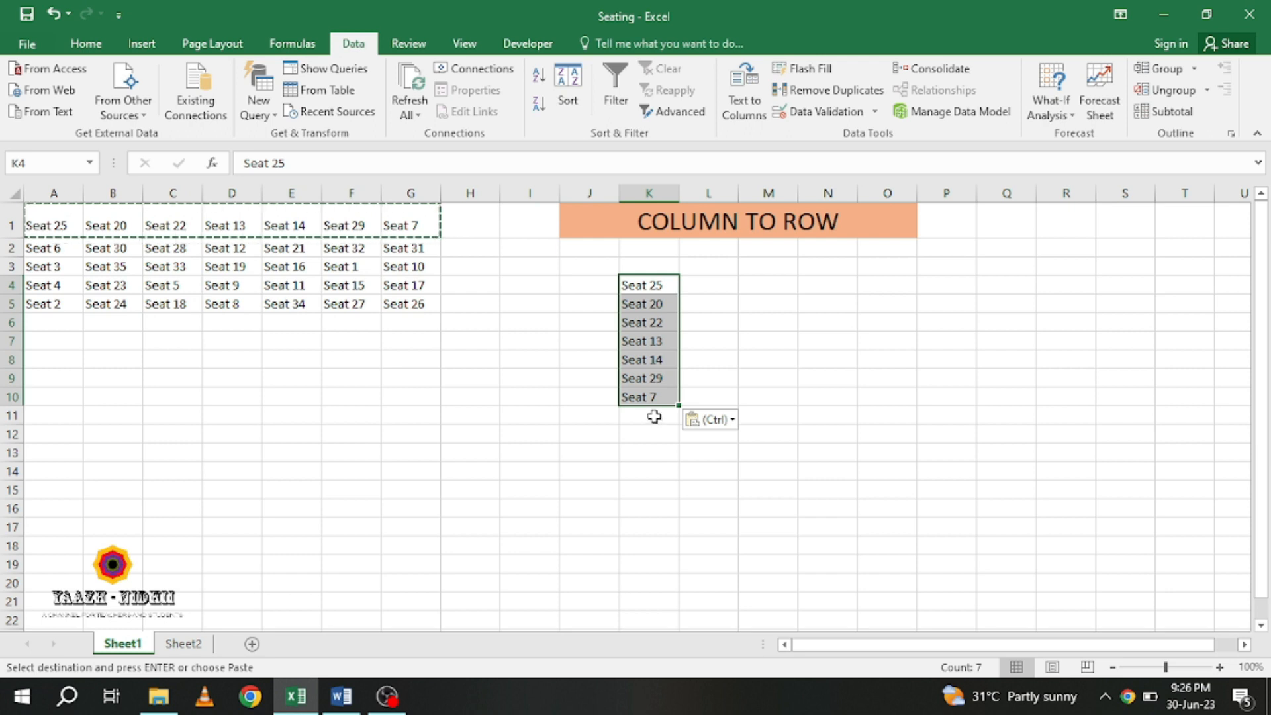
{"action": "key", "text": "ctrl+z"}
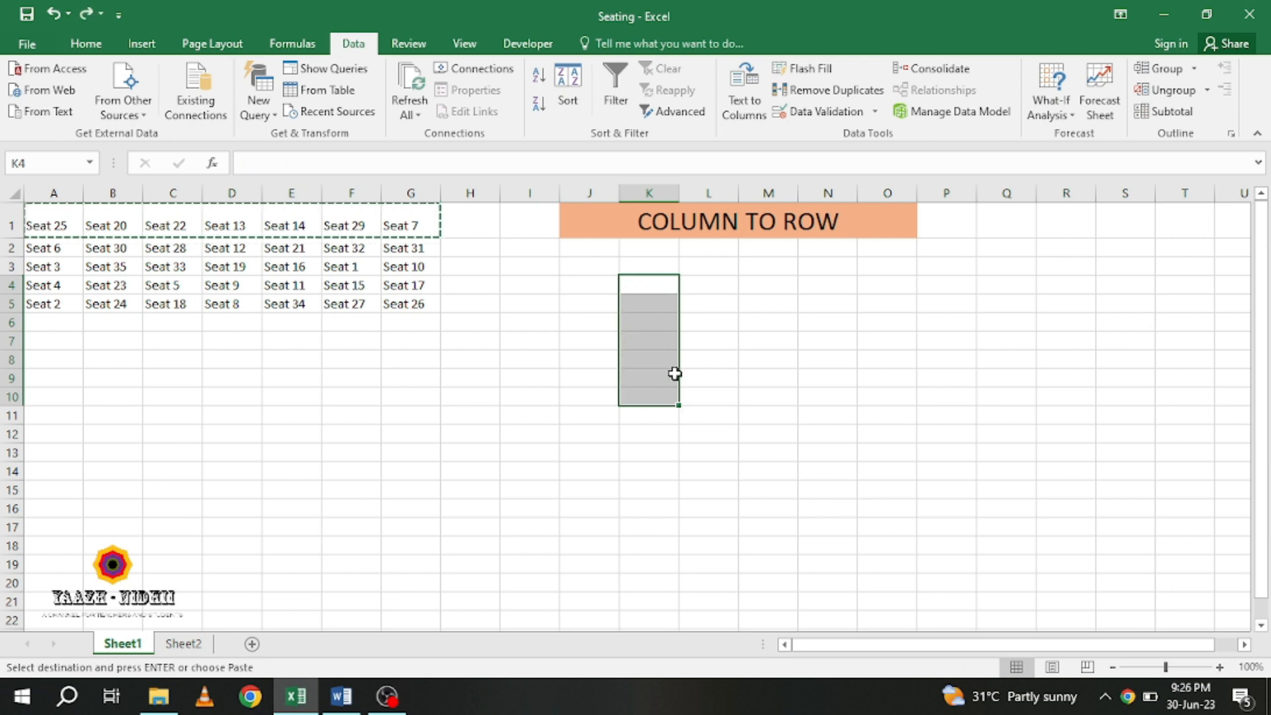
- Paste the copied seat row as a vertical list starting at K4 using Paste Special with Transpose enabled
{"action": "left_click", "coordinate": [665, 286]}
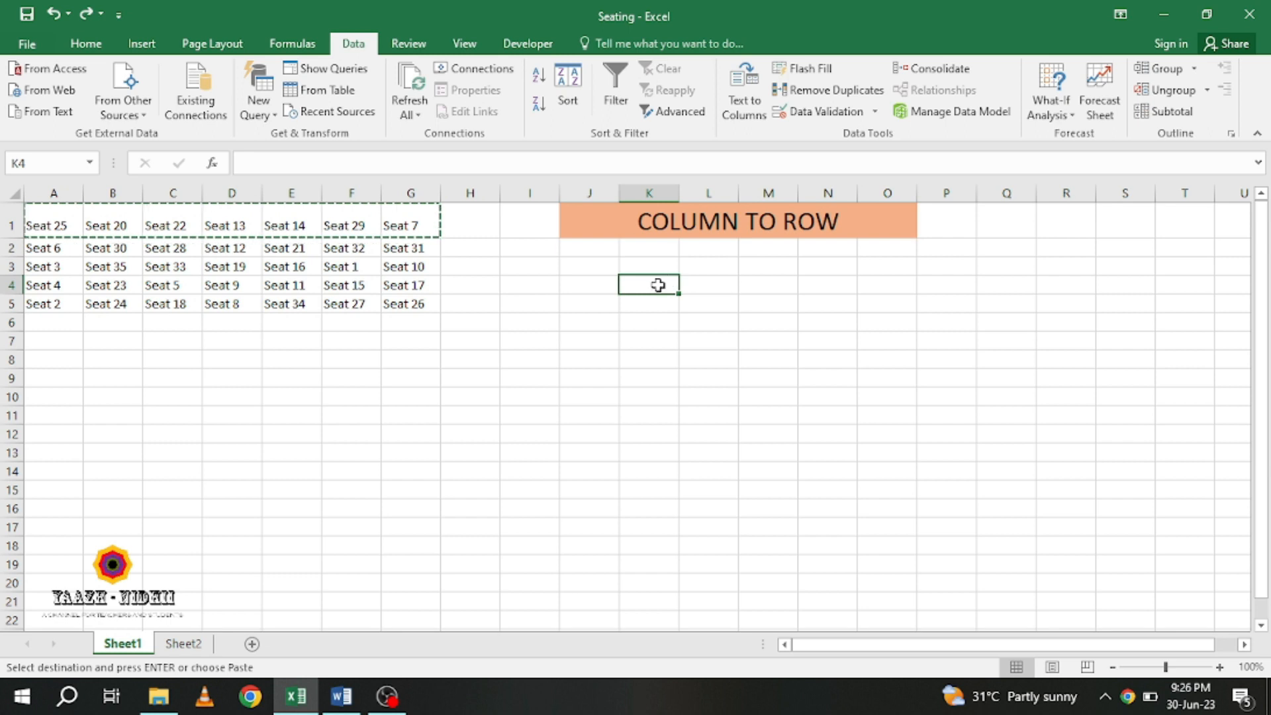
{"action": "right_click", "coordinate": [658, 285]}
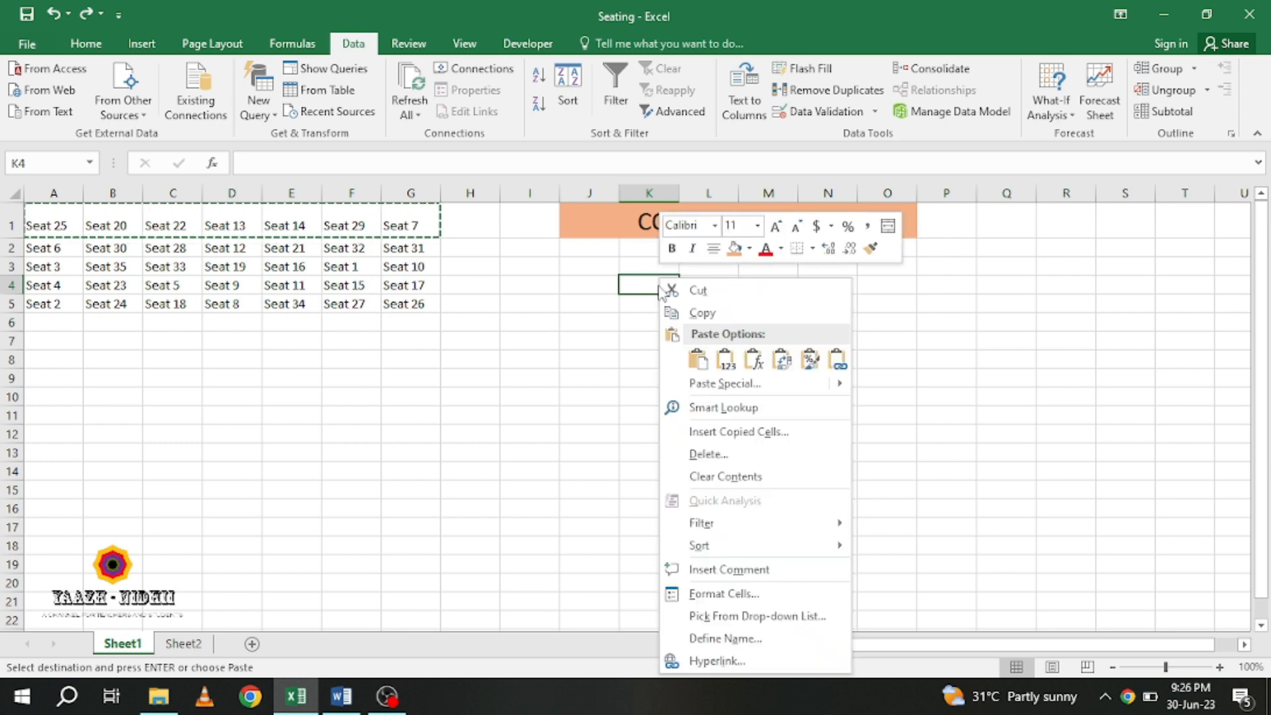
{"action": "mouse_move", "coordinate": [724, 392]}
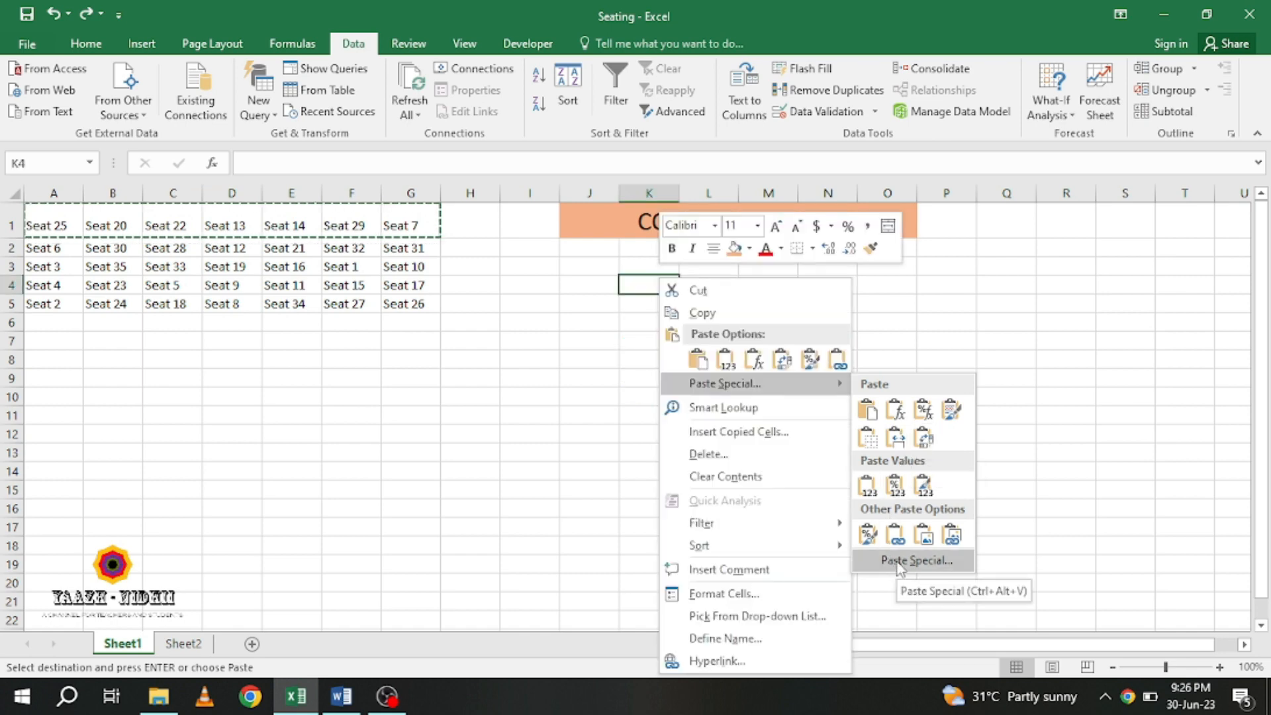
{"action": "left_click", "coordinate": [916, 560]}
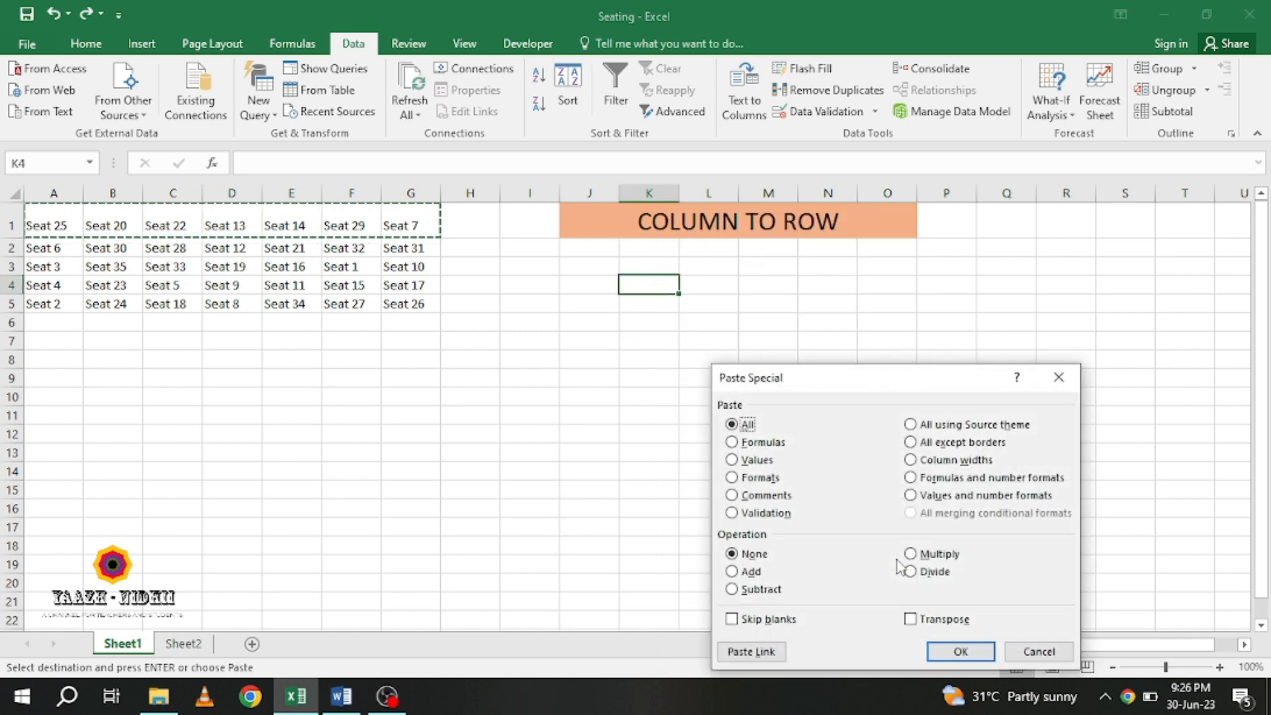
{"action": "left_click_drag", "start_coordinate": [830, 388], "coordinate": [844, 153]}
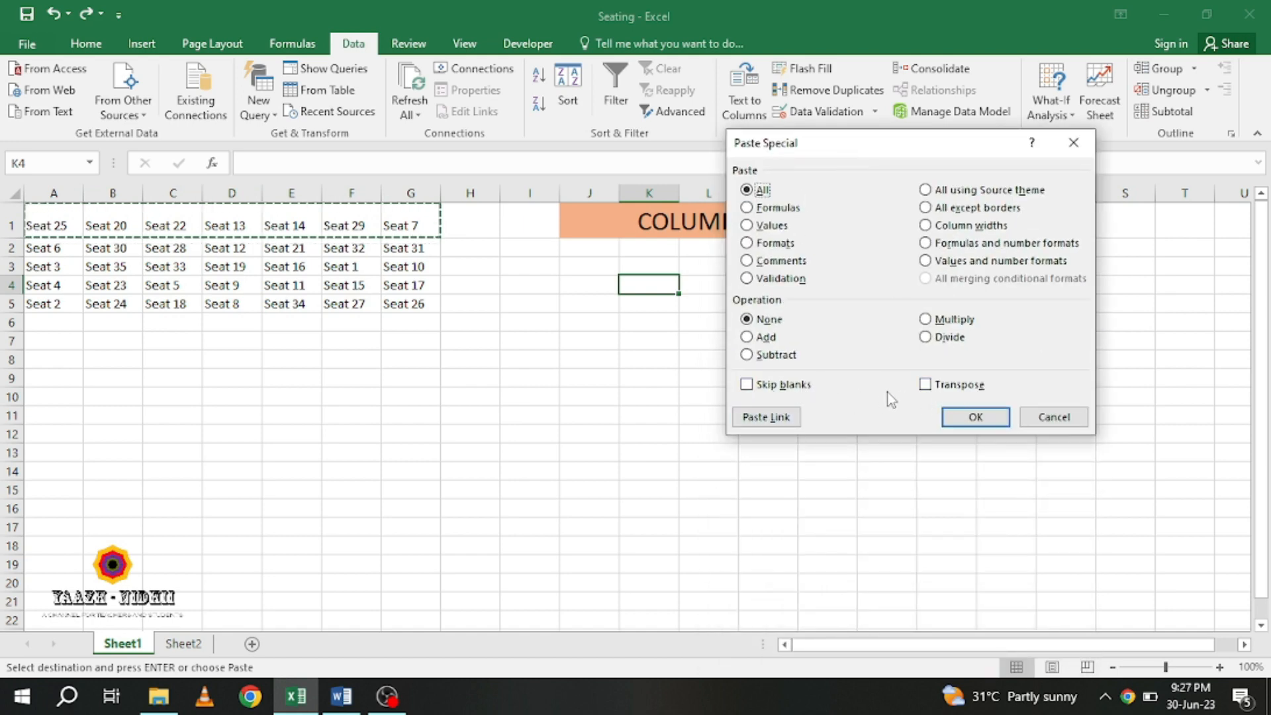
{"action": "left_click", "coordinate": [925, 385]}
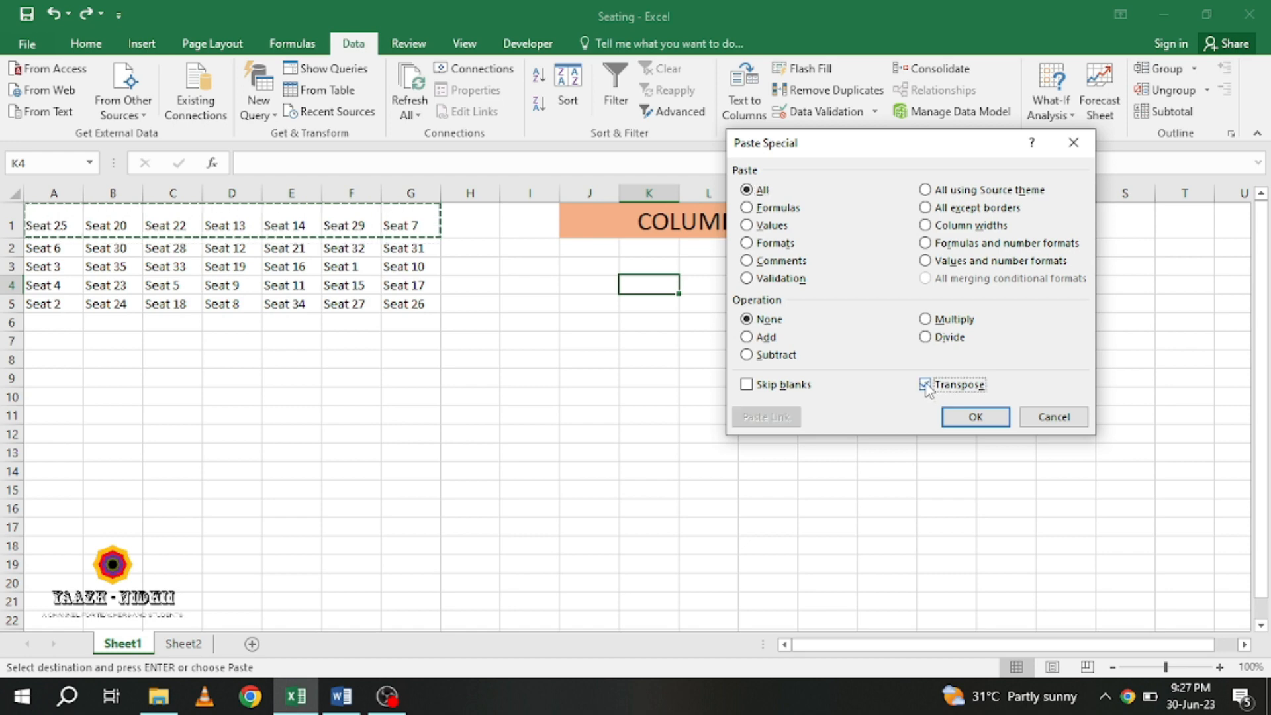
{"action": "left_click", "coordinate": [977, 417]}
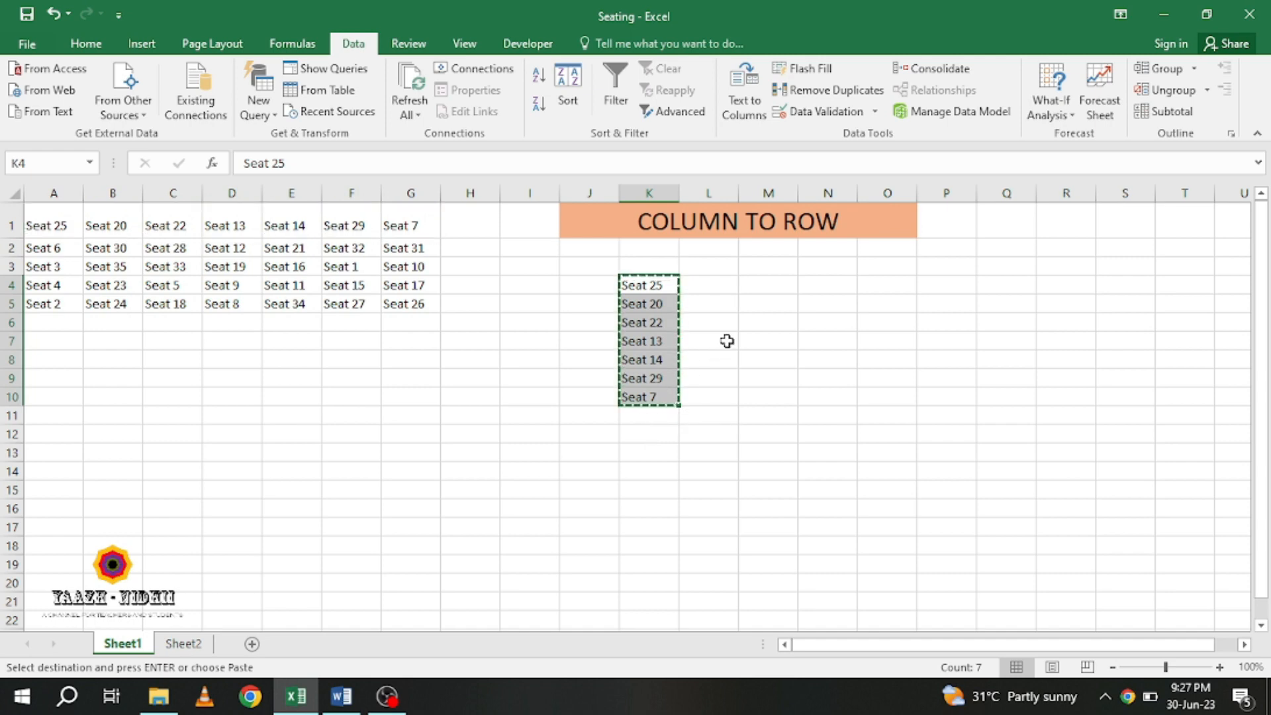
- Paste a copy of the seat column K4:K10 as a row starting at M4 using Paste Special with Transpose
{"action": "left_click", "coordinate": [782, 282]}
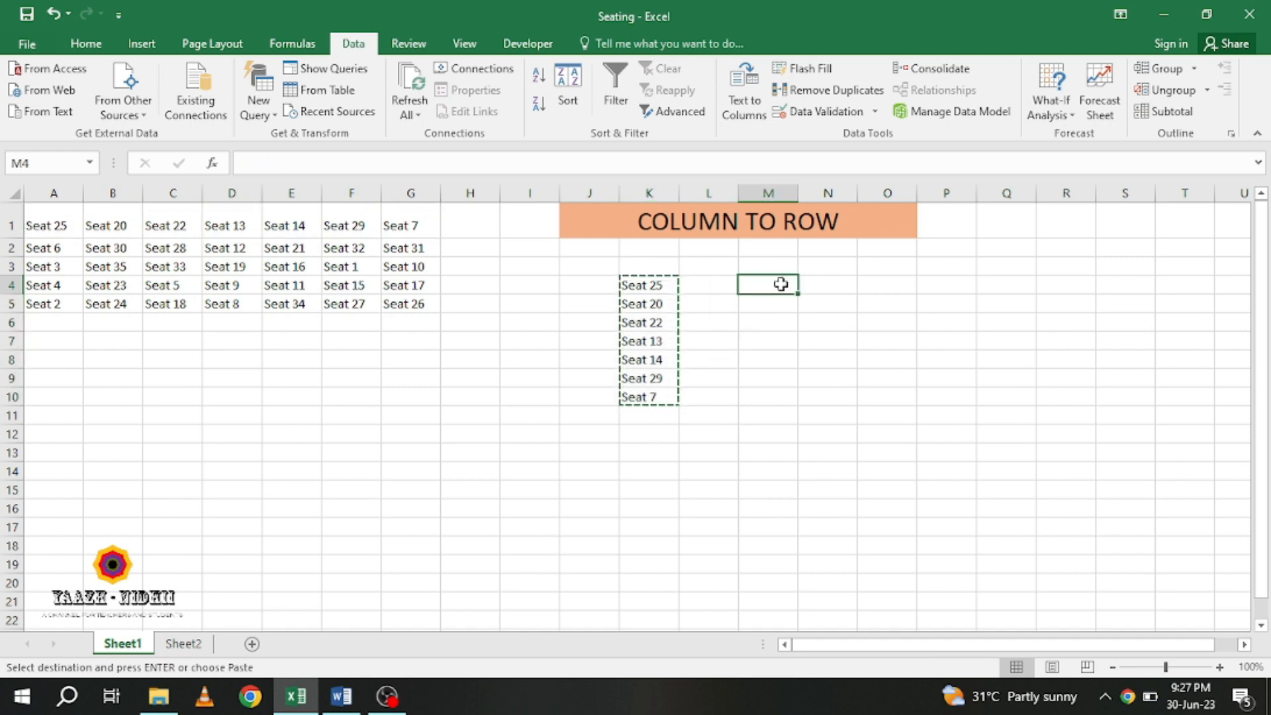
{"action": "right_click", "coordinate": [782, 284]}
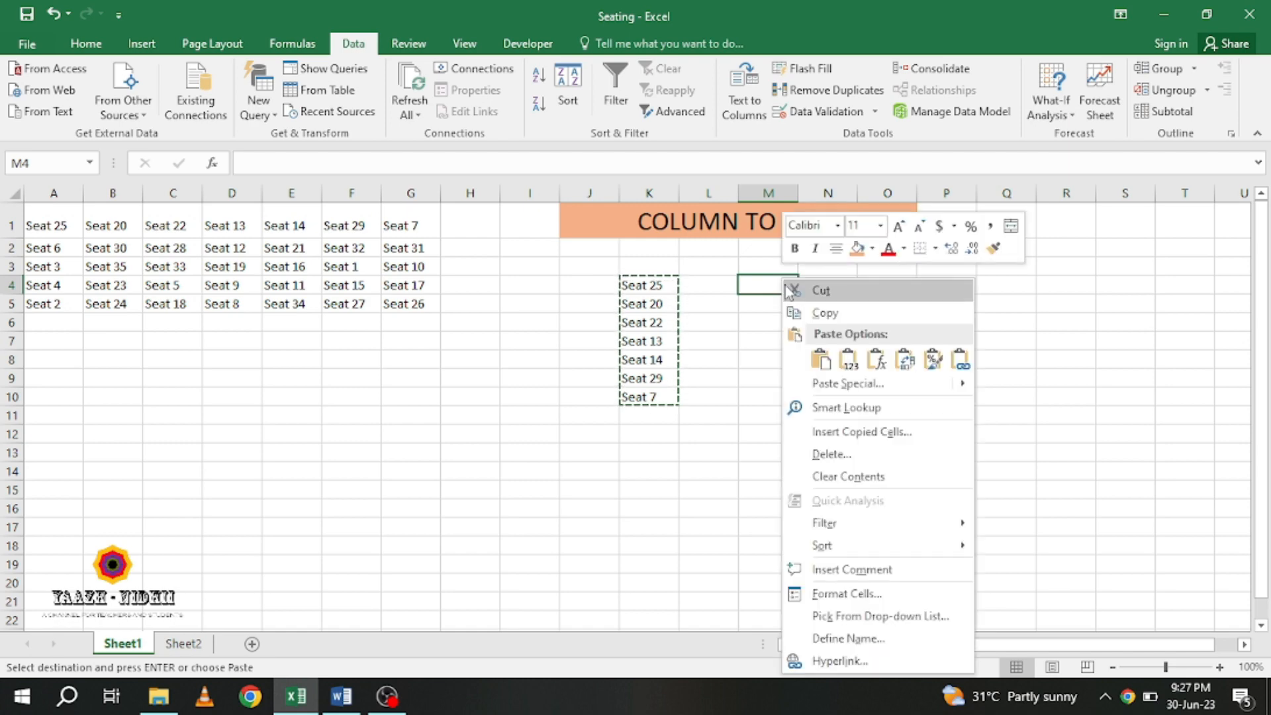
{"action": "mouse_move", "coordinate": [839, 390]}
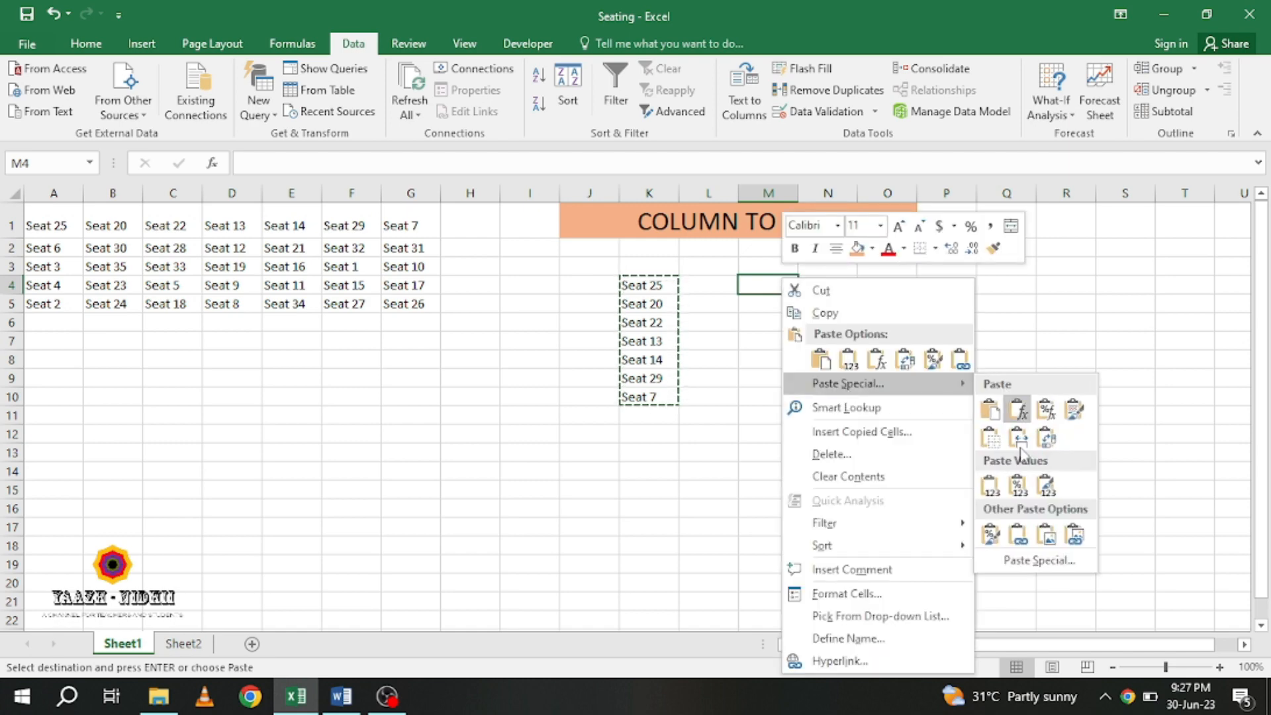
{"action": "left_click", "coordinate": [1038, 562]}
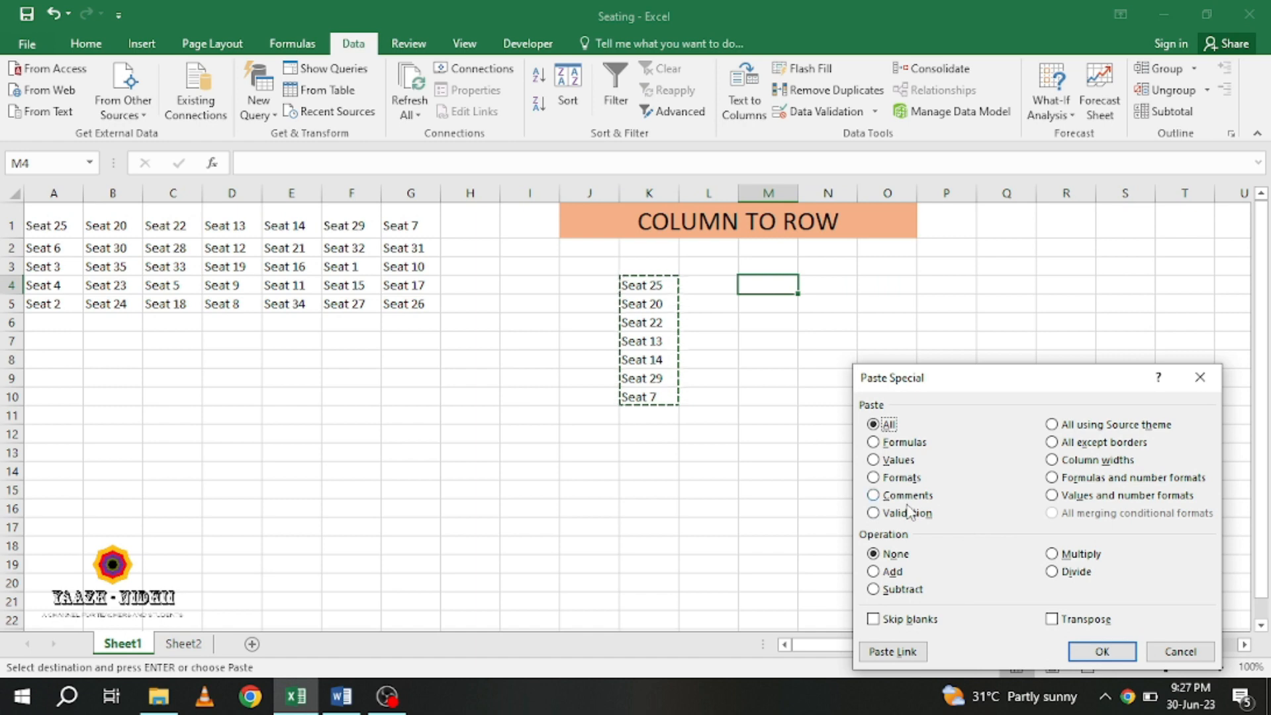
{"action": "left_click", "coordinate": [1038, 459]}
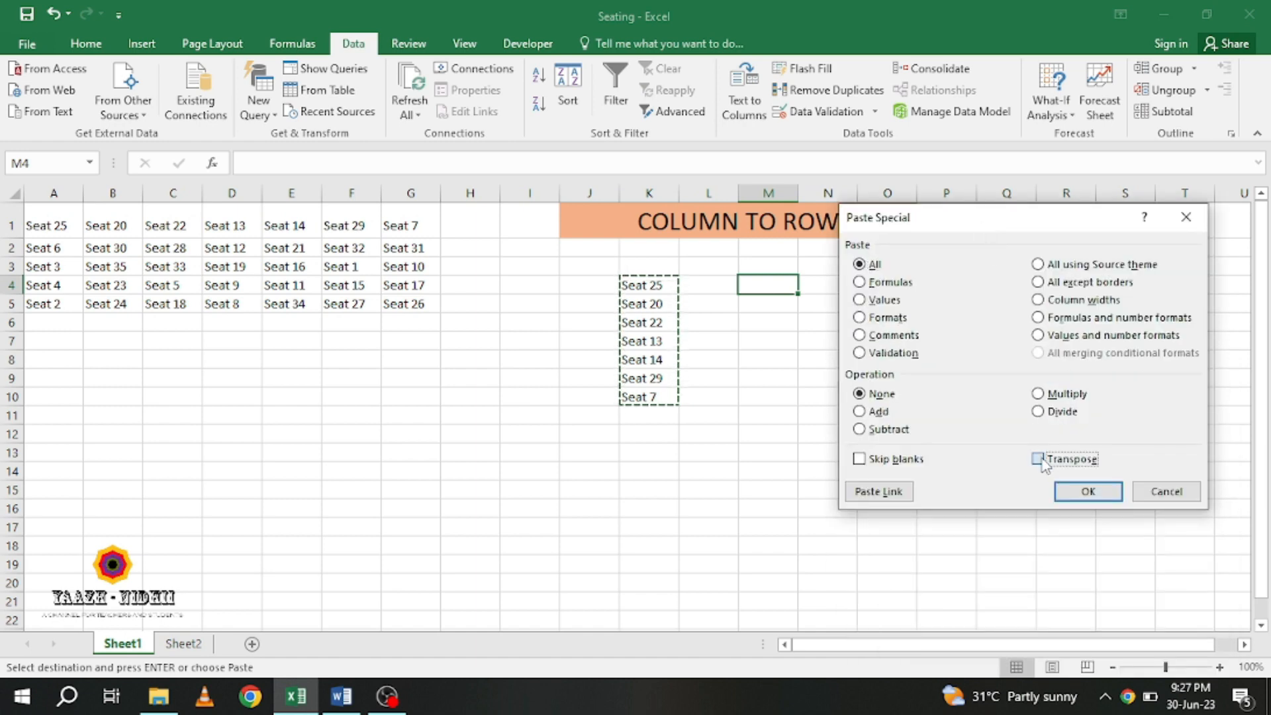
{"action": "left_click", "coordinate": [1082, 492]}
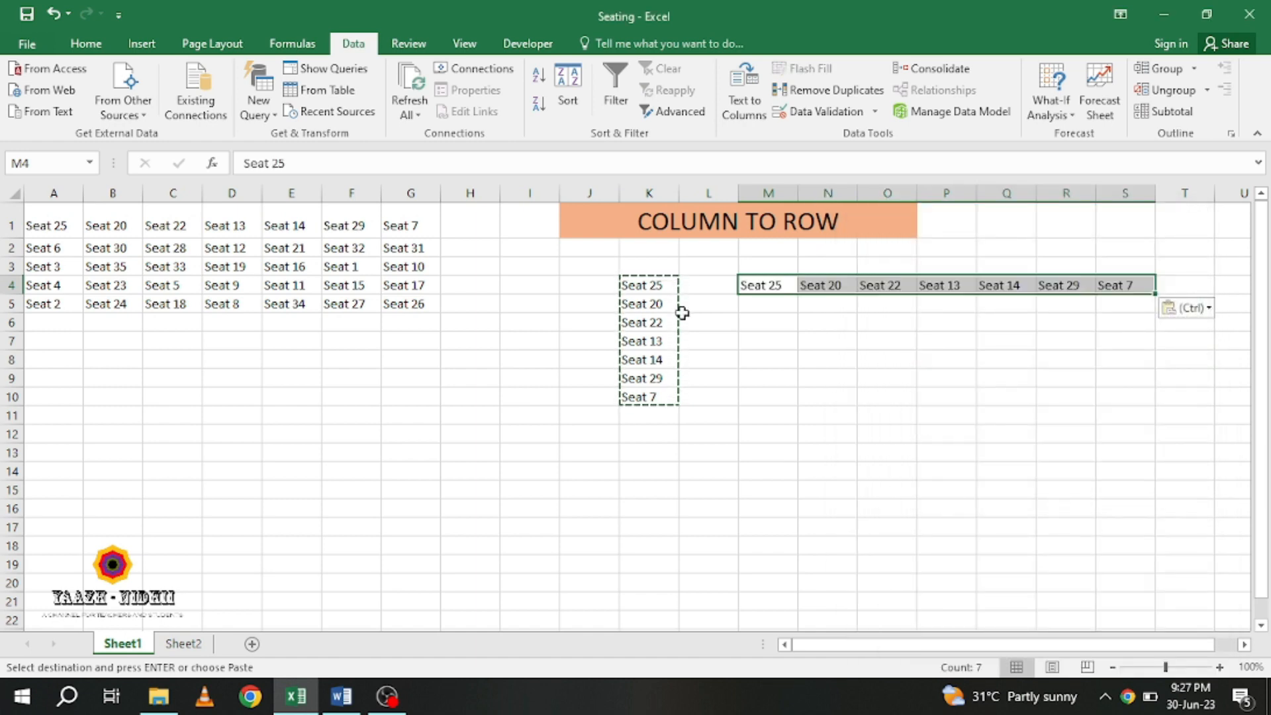